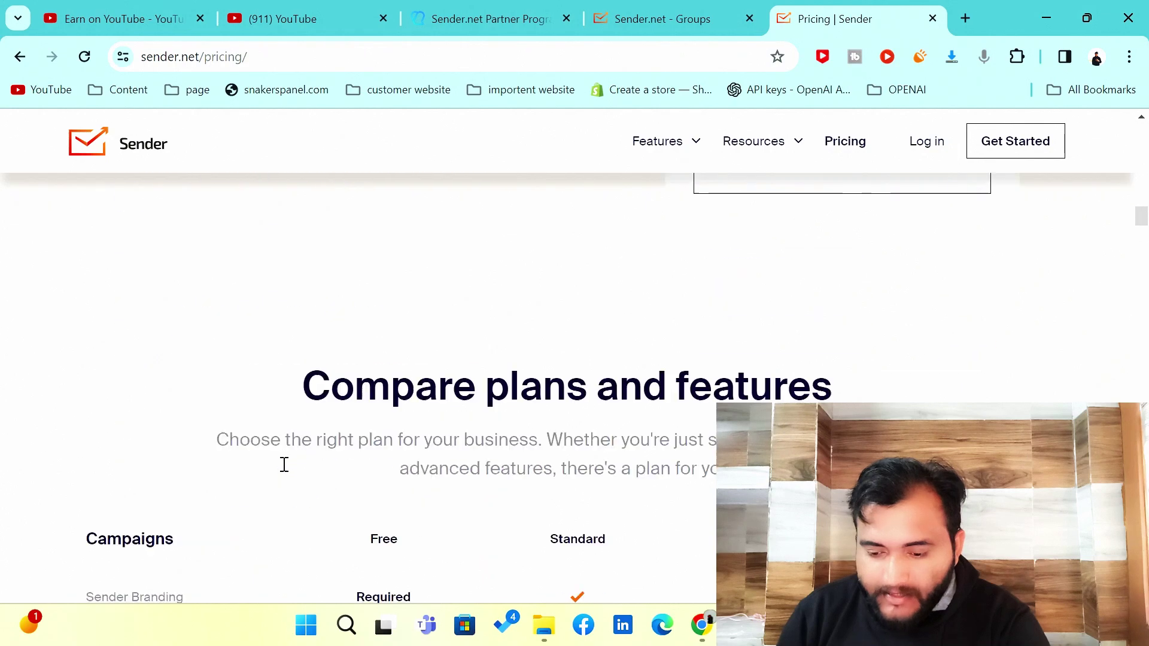
Step: Examine the prices and limits of the Free Forever, Standard, Professional and Enterprise plans under yearly billing
scroll(285, 469, up, 2)
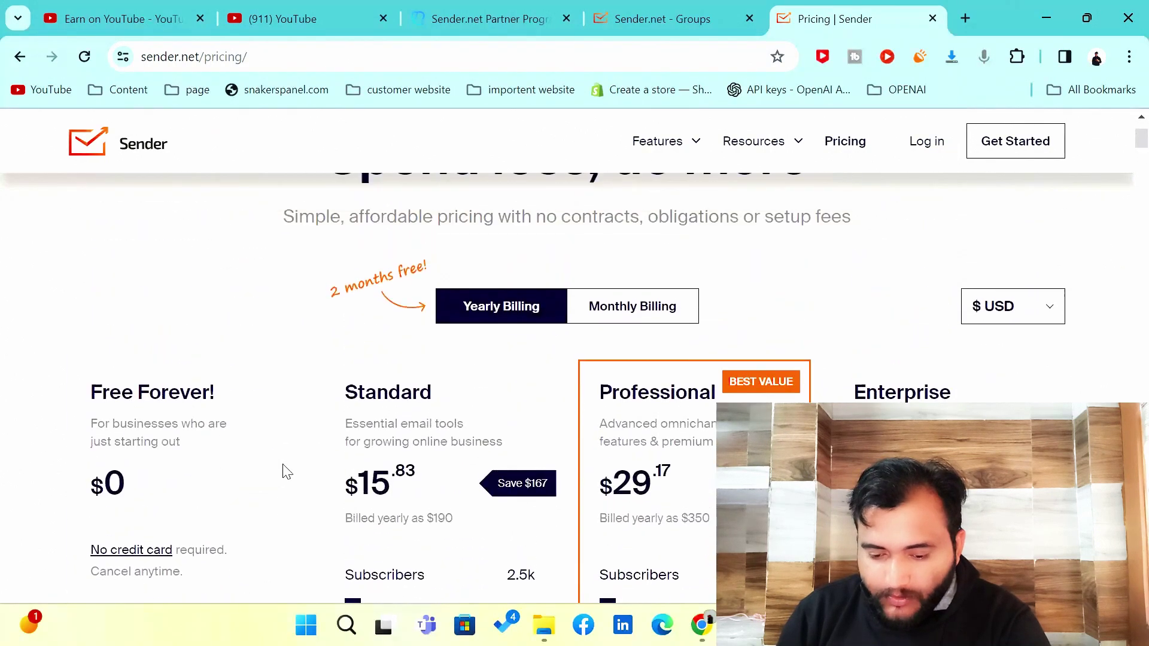
scroll(284, 469, down, 2)
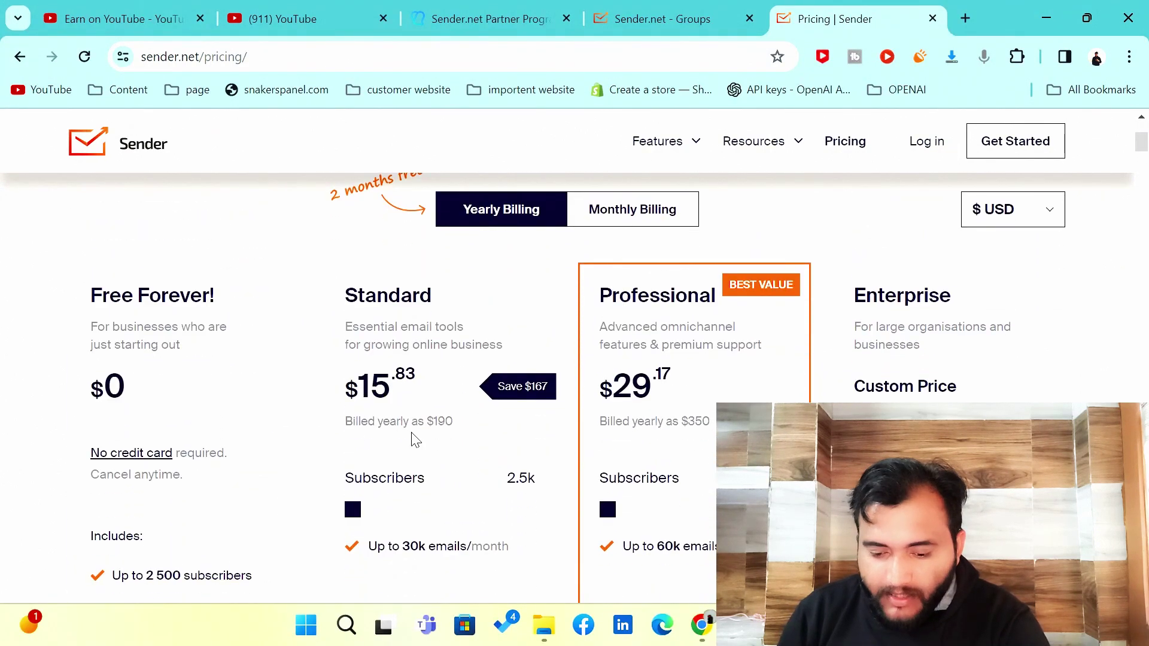
scroll(415, 439, down, 1)
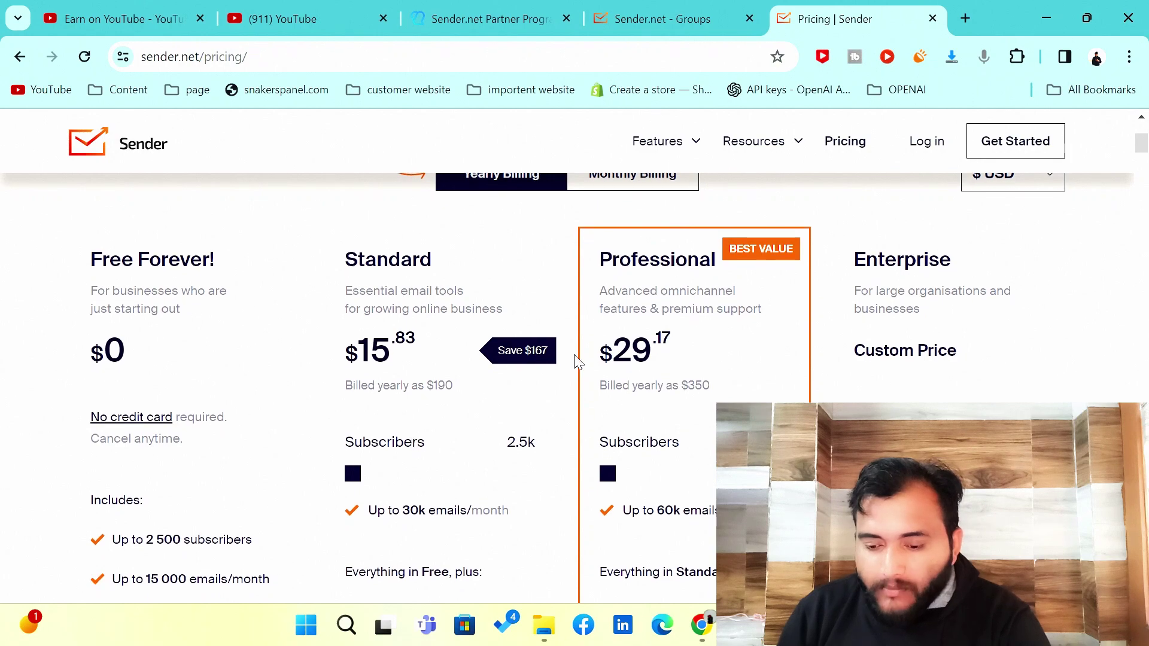
scroll(764, 361, down, 20)
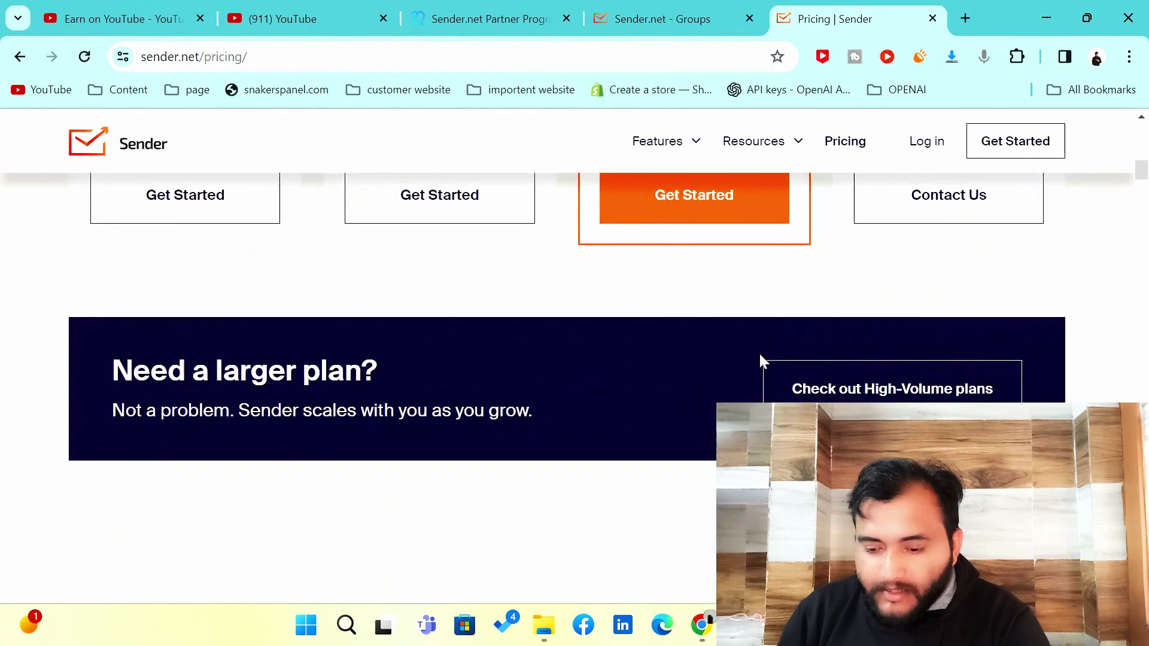
scroll(761, 354, up, 20)
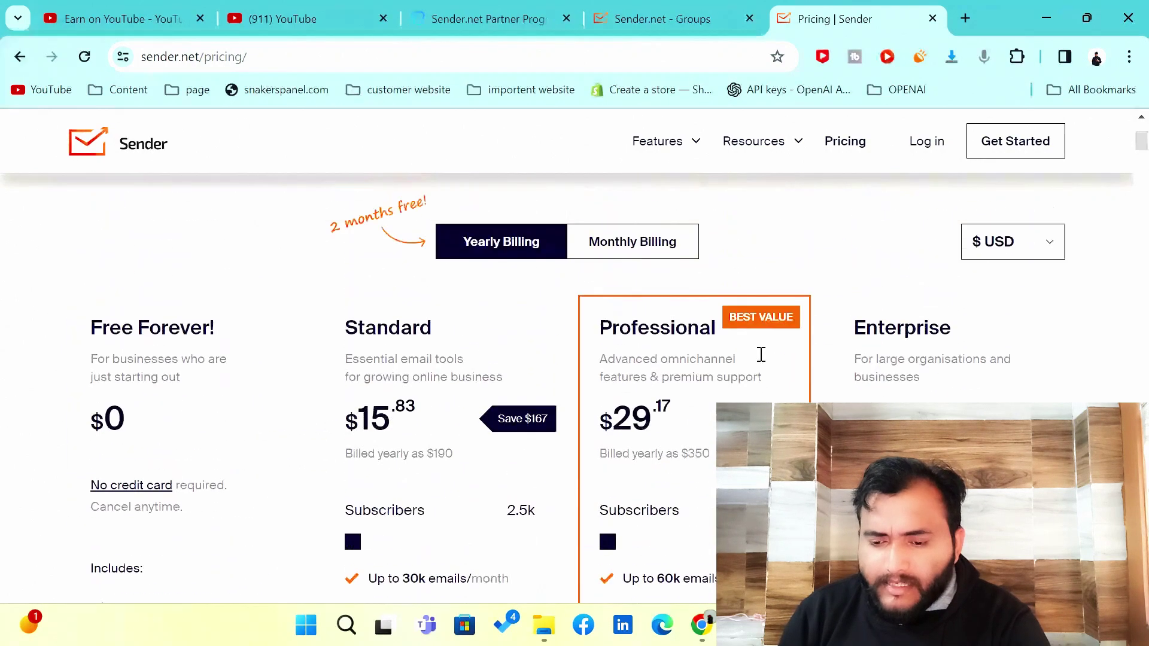
Step: Switch to the Sender account's Groups page and review the list of subscriber groups
click(692, 20)
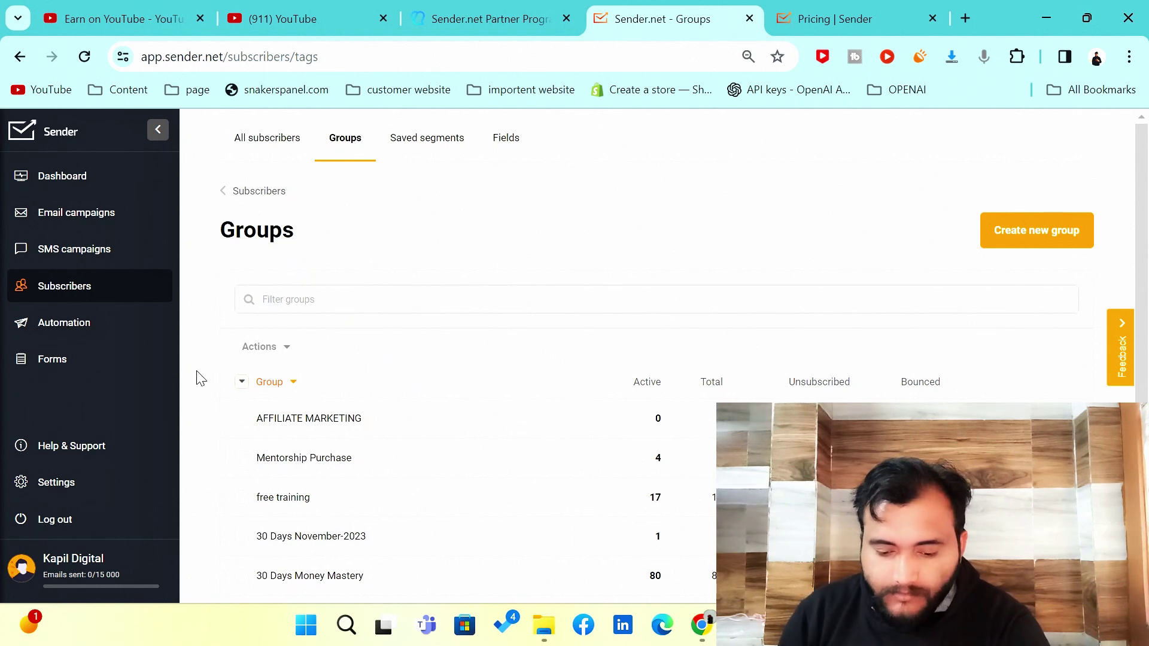
scroll(201, 378, down, 2)
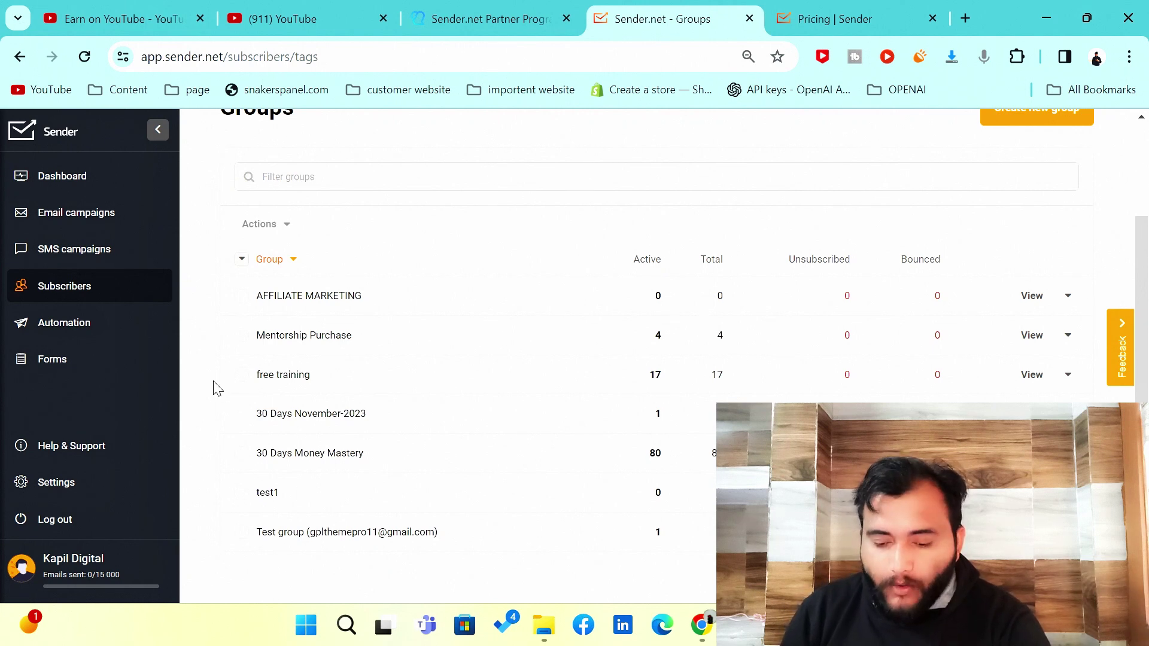
scroll(217, 389, up, 1)
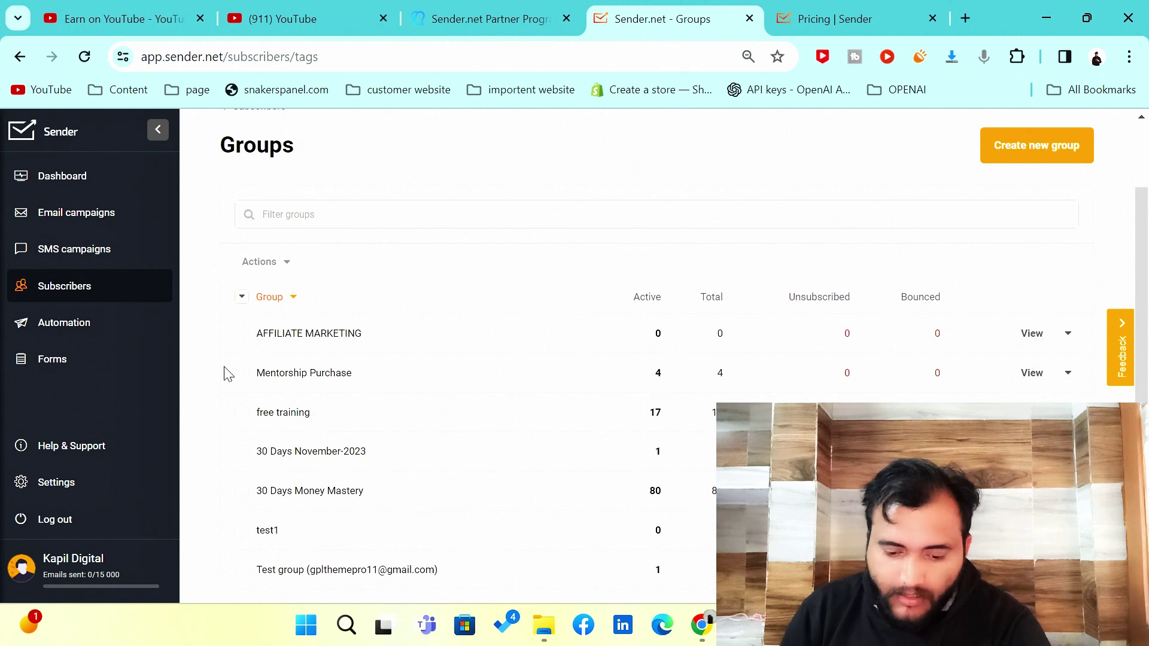
scroll(215, 374, up, 2)
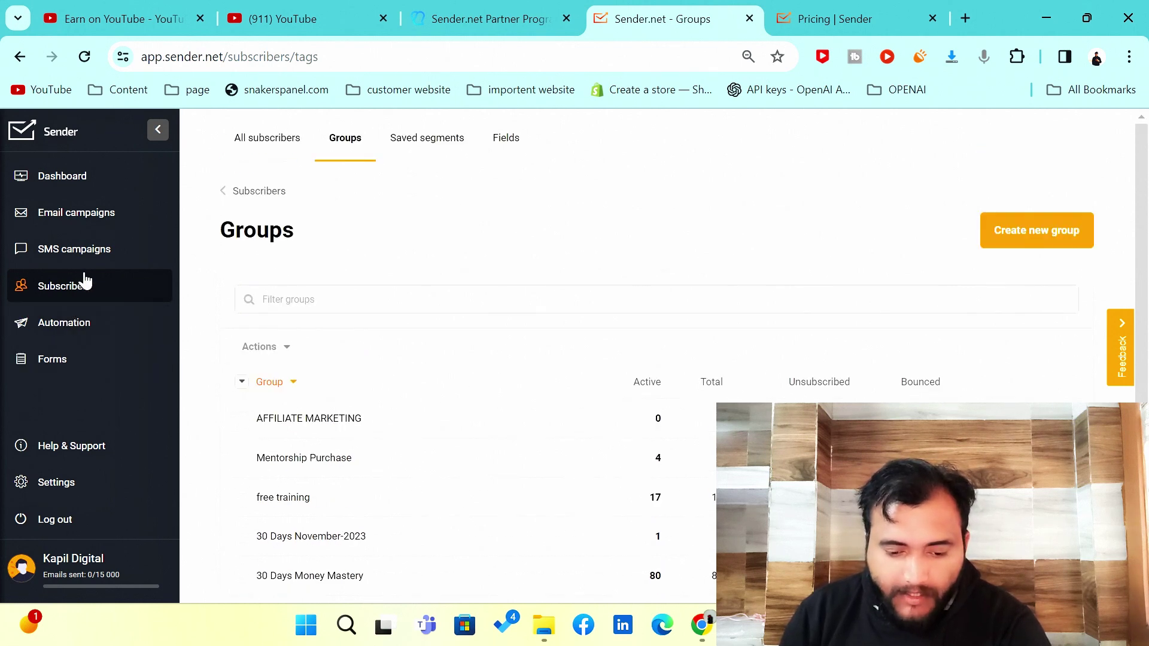
Step: Open the email campaigns overview and look through the existing draft and sent campaigns
click(98, 213)
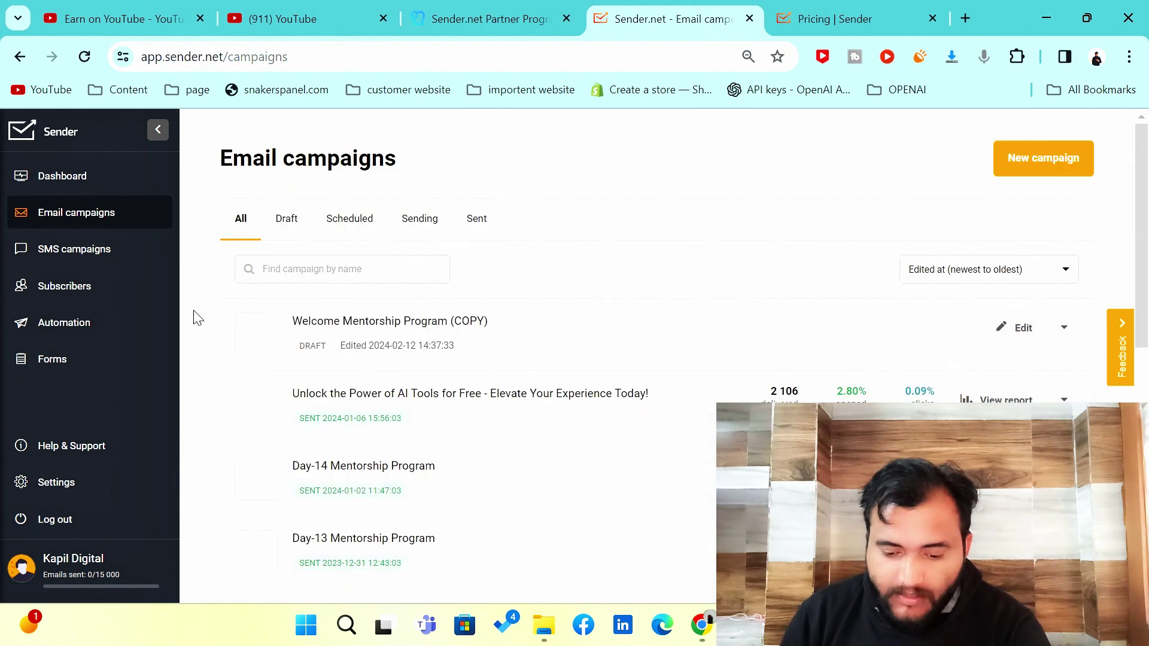
scroll(198, 318, down, 8)
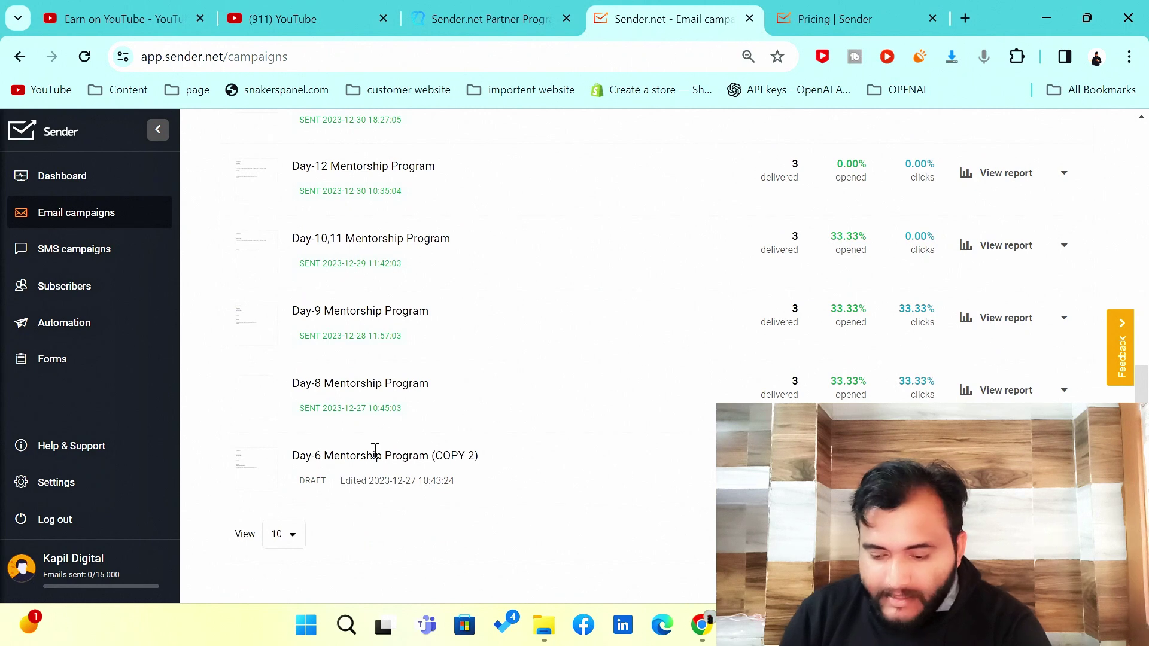
scroll(747, 281, up, 8)
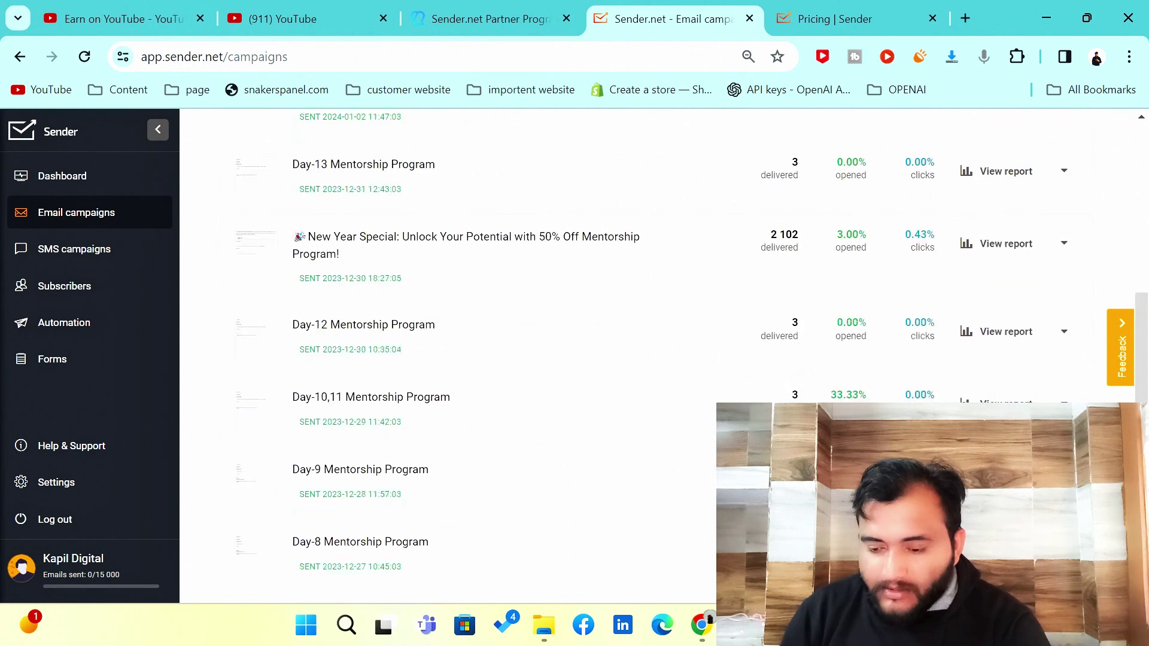
scroll(748, 278, up, 1)
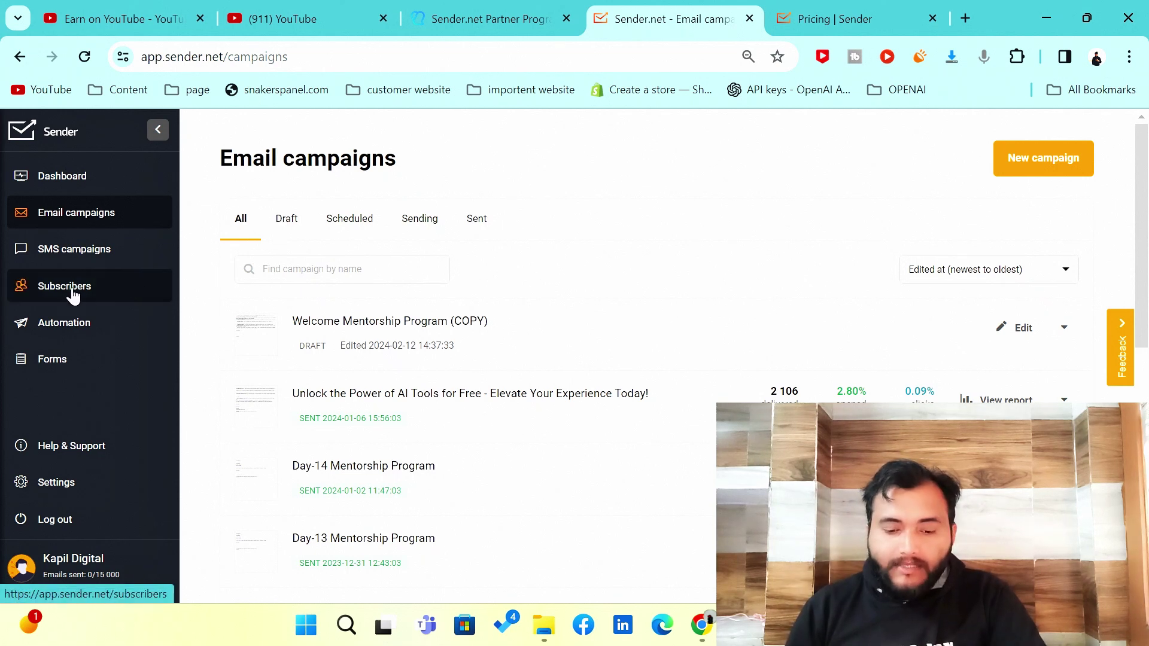
Step: Look over the account's Subscribers, Automation and Forms sections one after another
click(100, 305)
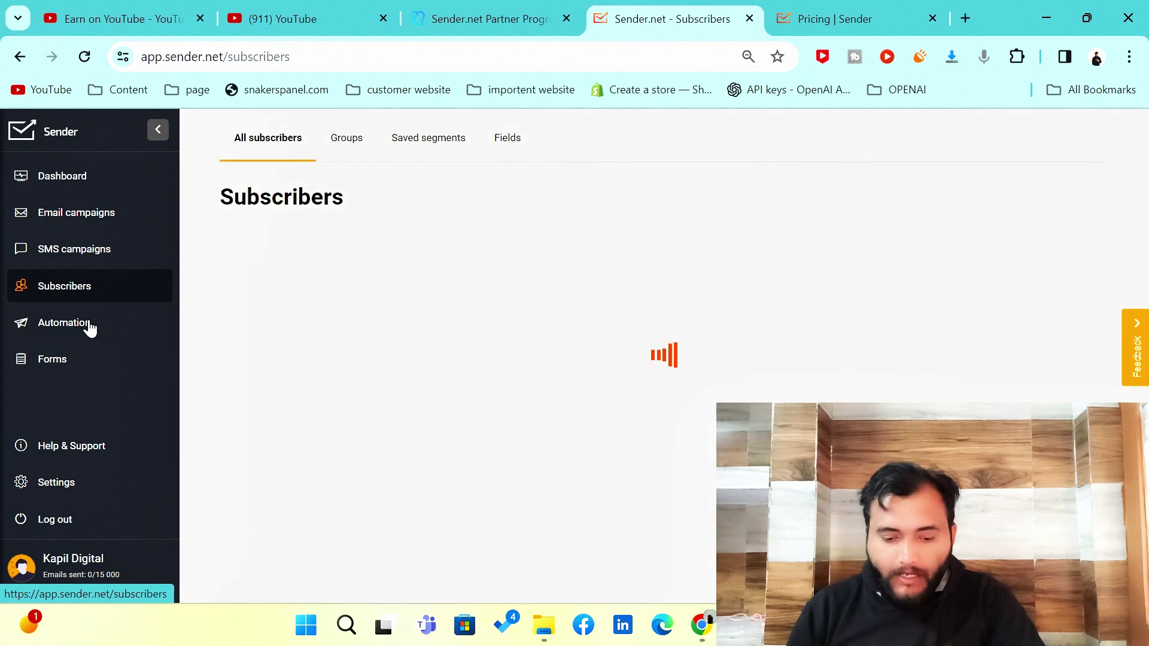
click(83, 334)
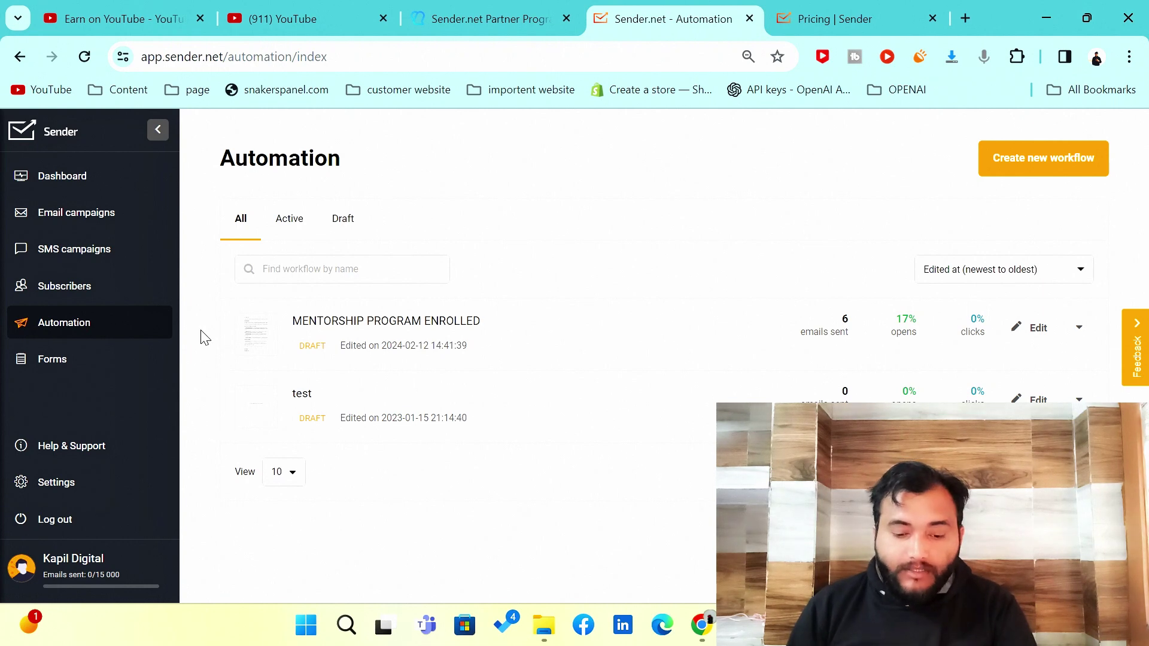
click(98, 365)
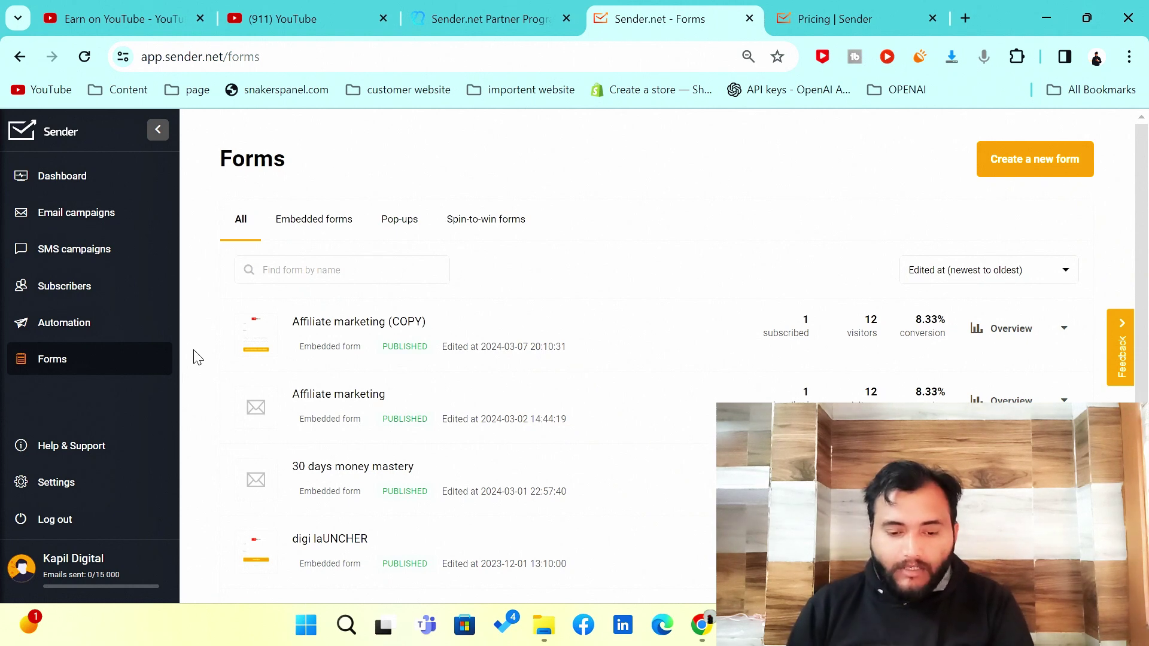
Step: Create a new email campaign and enter "Offer Limited Time" as its email subject
click(85, 210)
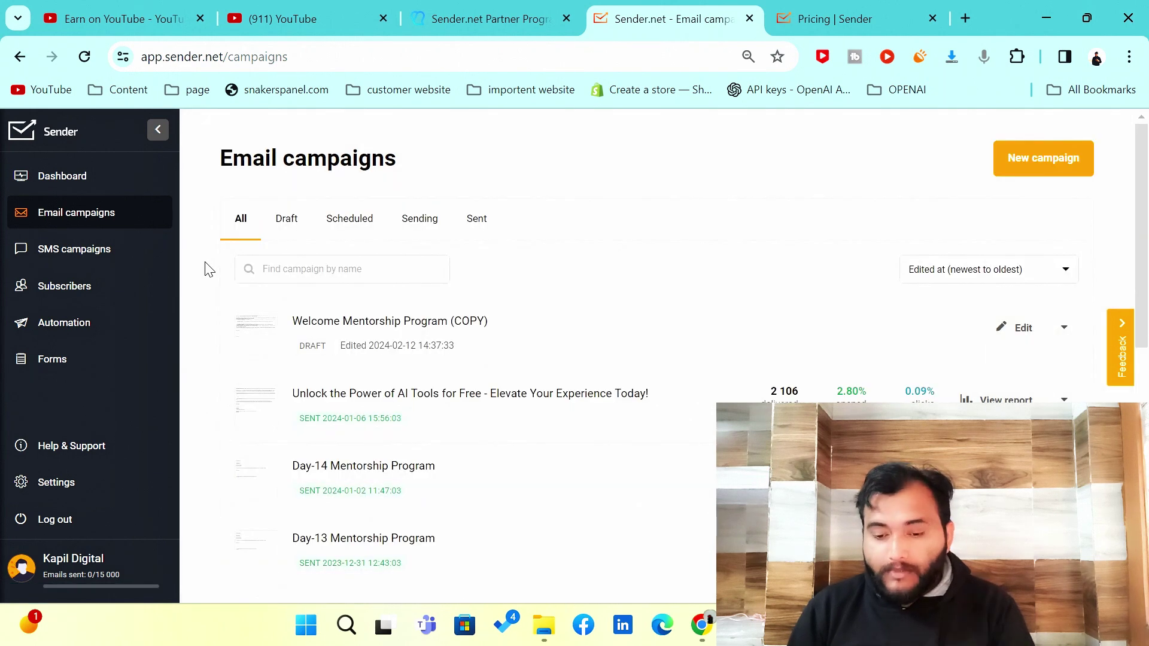
click(1054, 168)
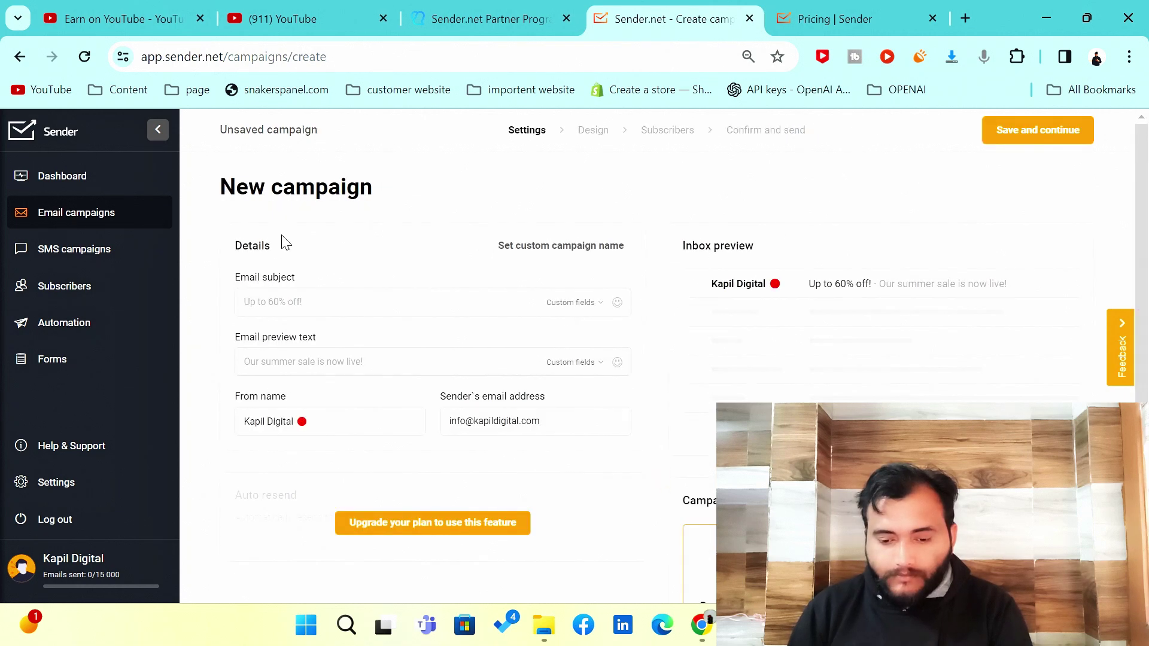
click(298, 300)
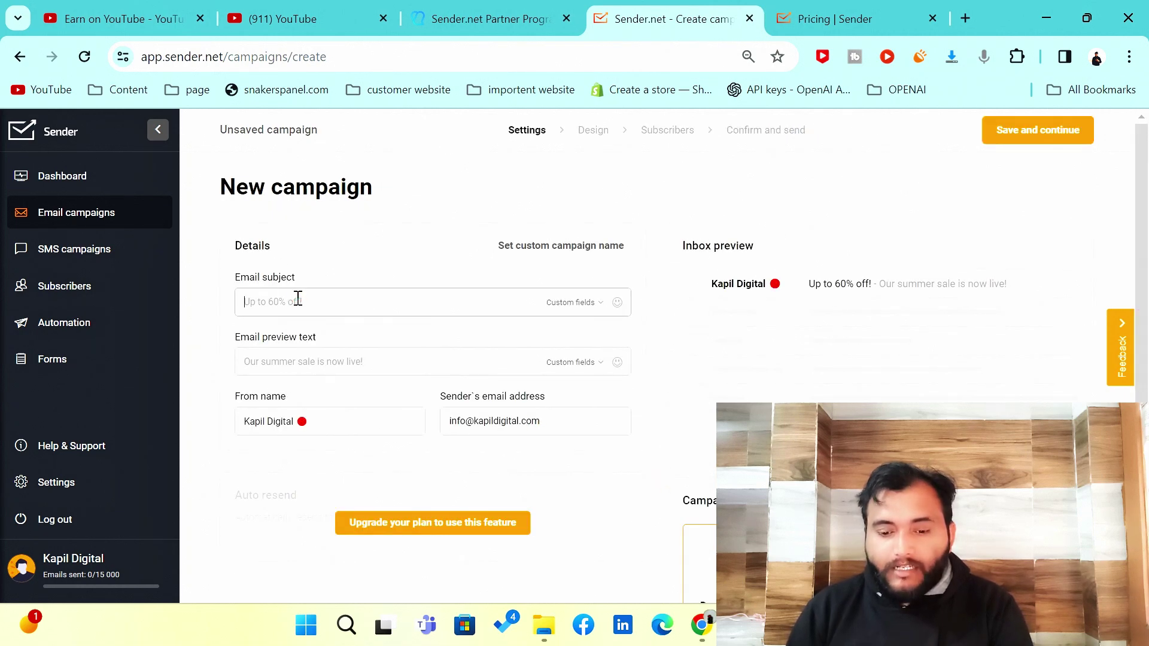
scroll(297, 299, down, 1)
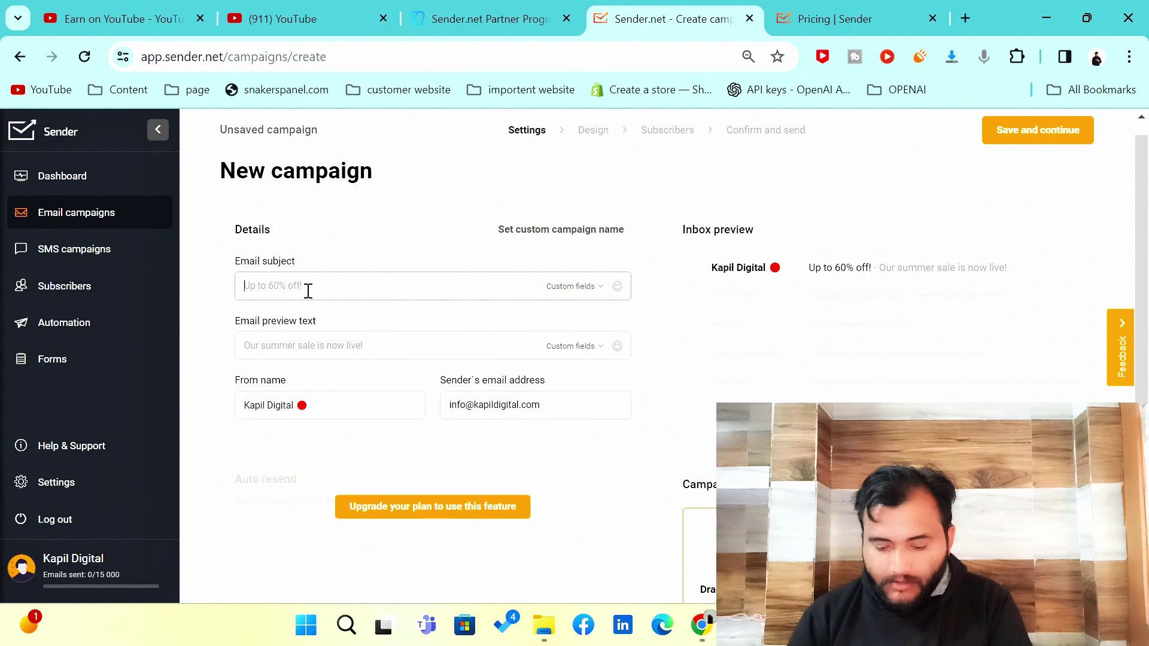
text(Offer L)
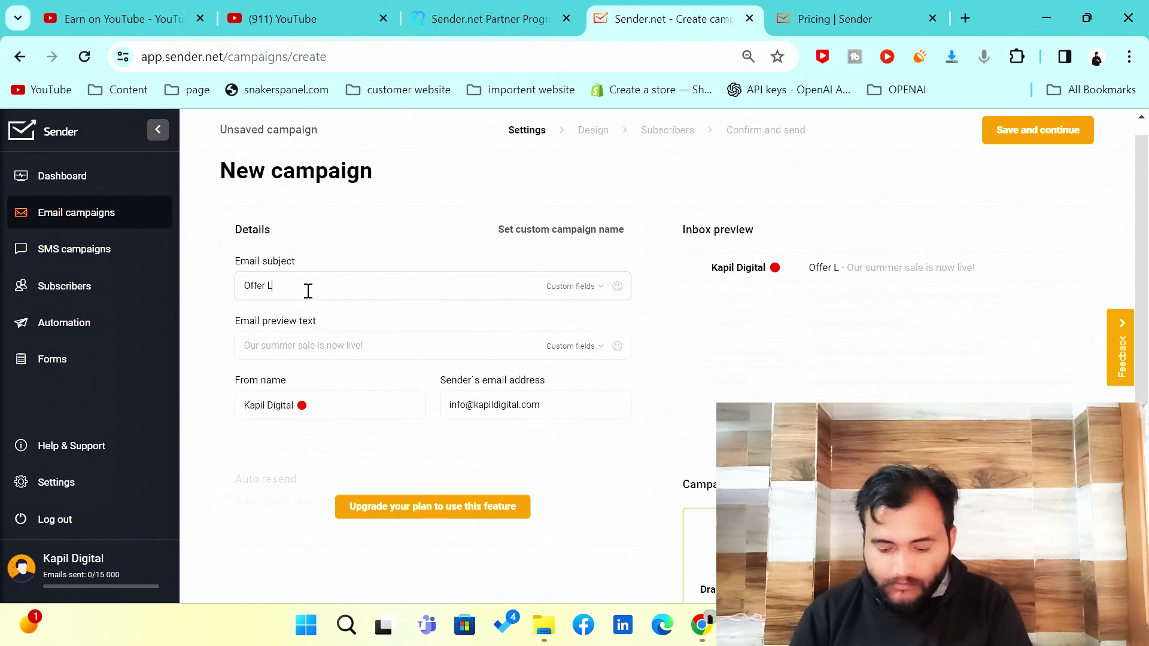
text(imited)
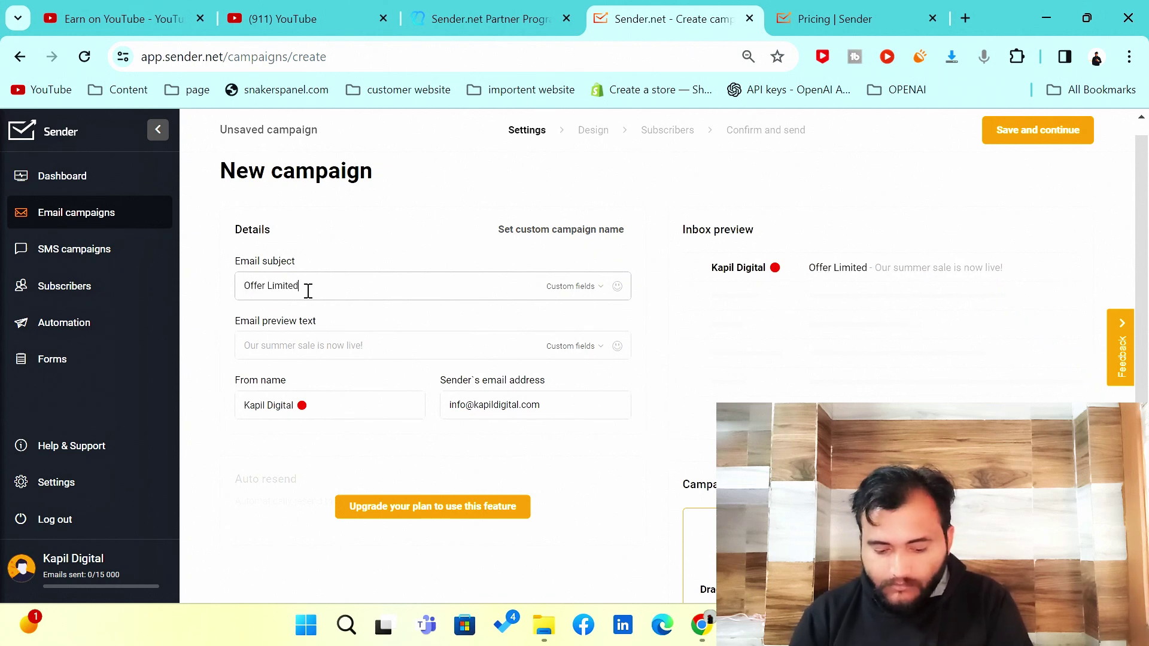
text( Time)
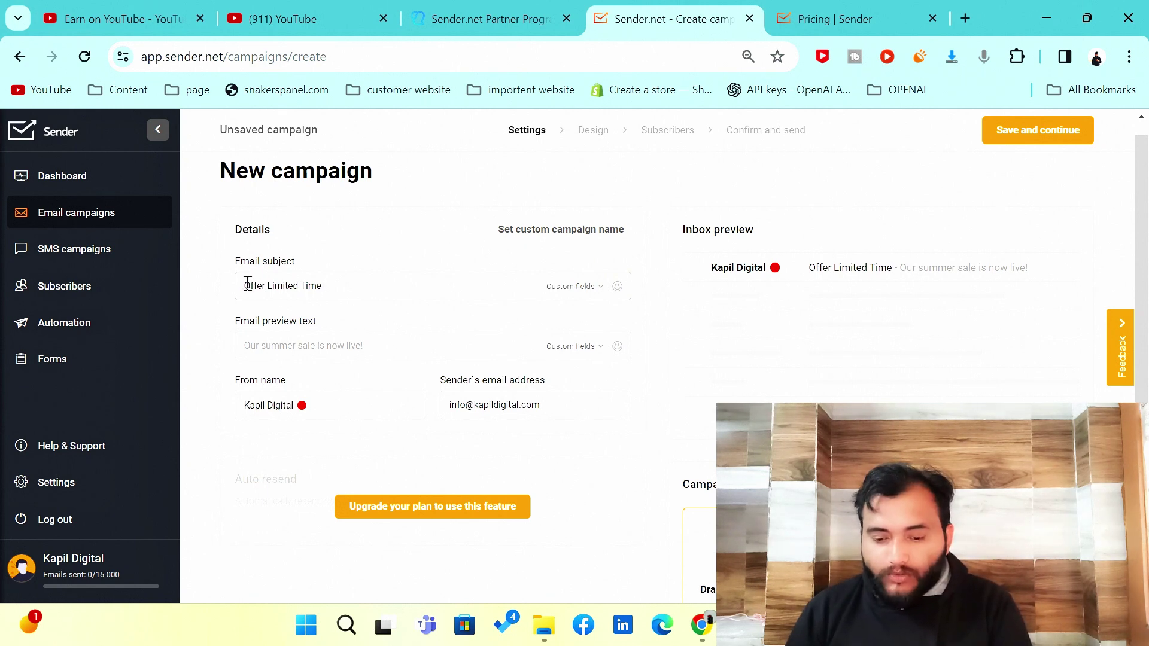
Step: Insert a red megaphone emoji at the start of the campaign's email subject
key(super+period)
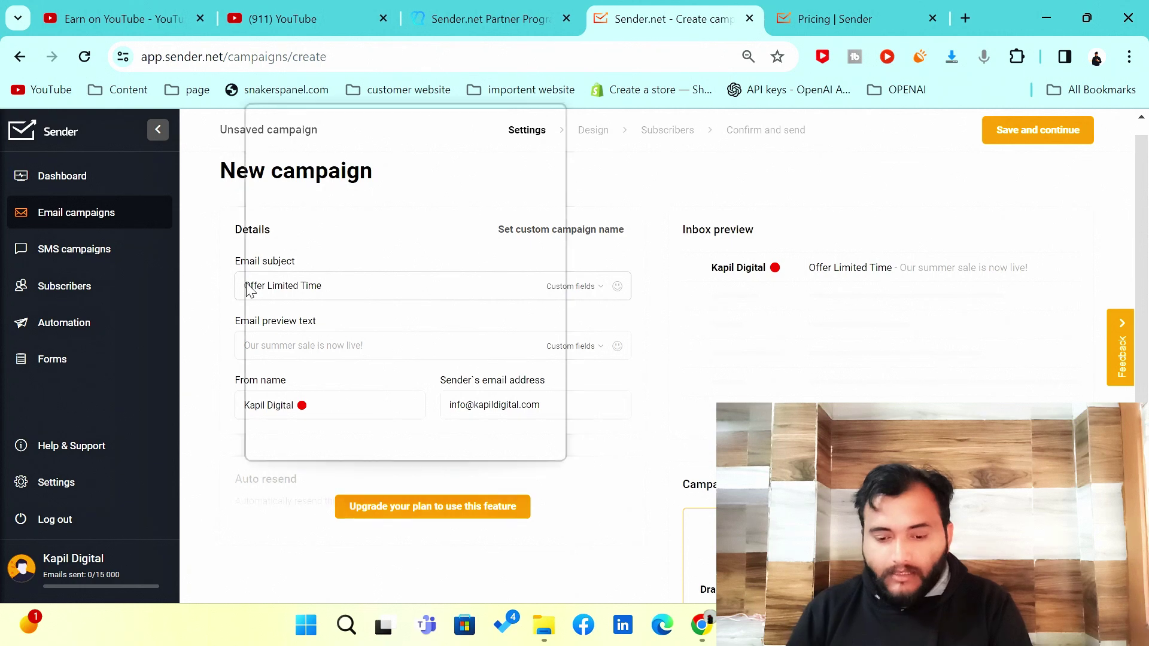
click(283, 286)
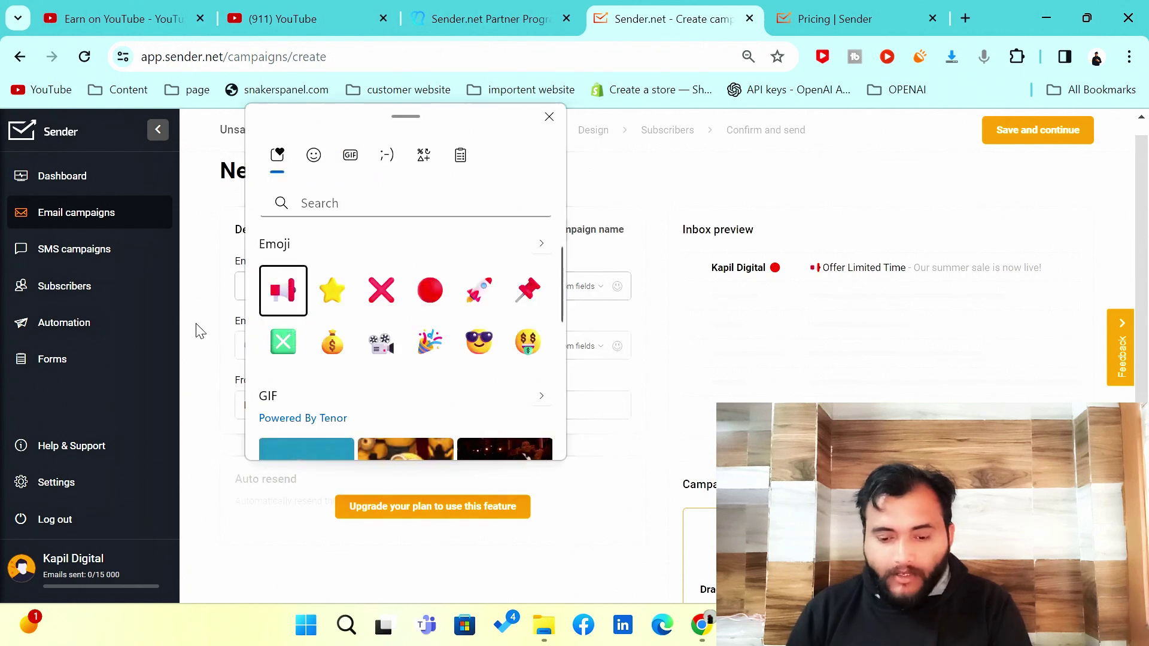
key(Escape)
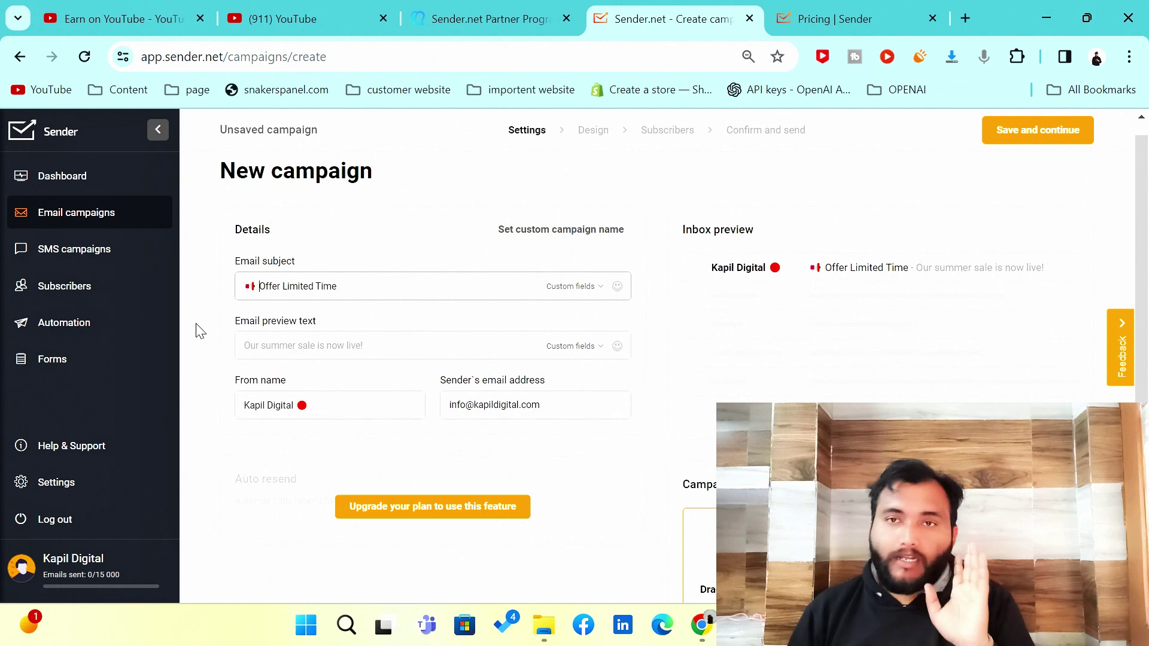
Step: Set the campaign's email preview text to "80% OFF"
click(264, 341)
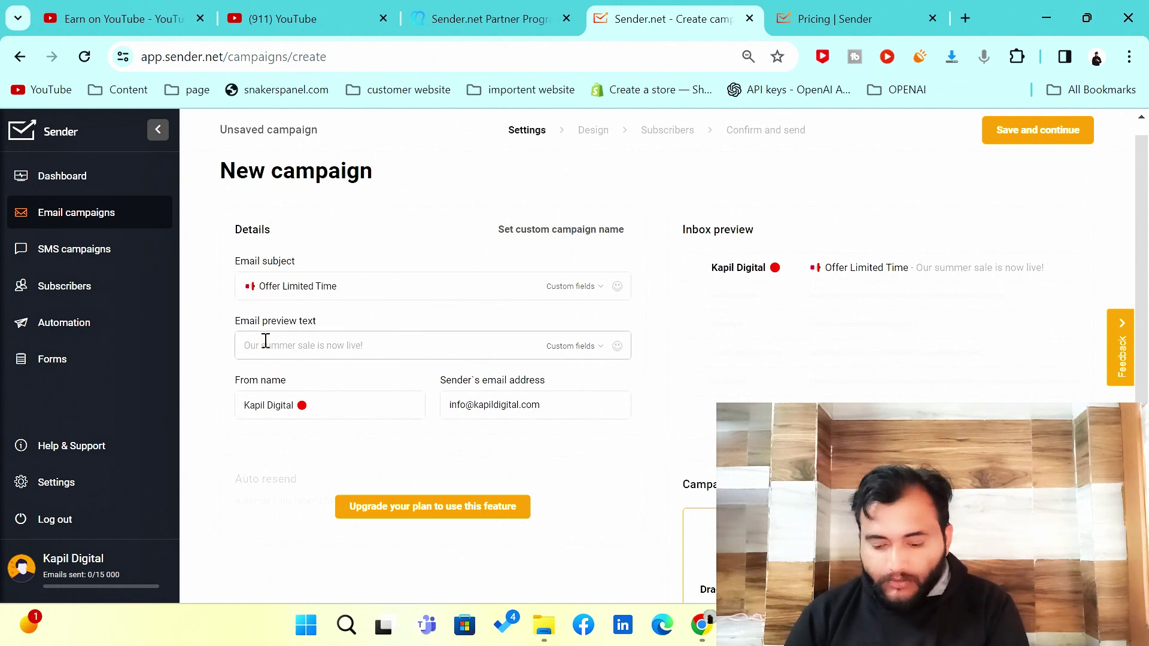
text(80)
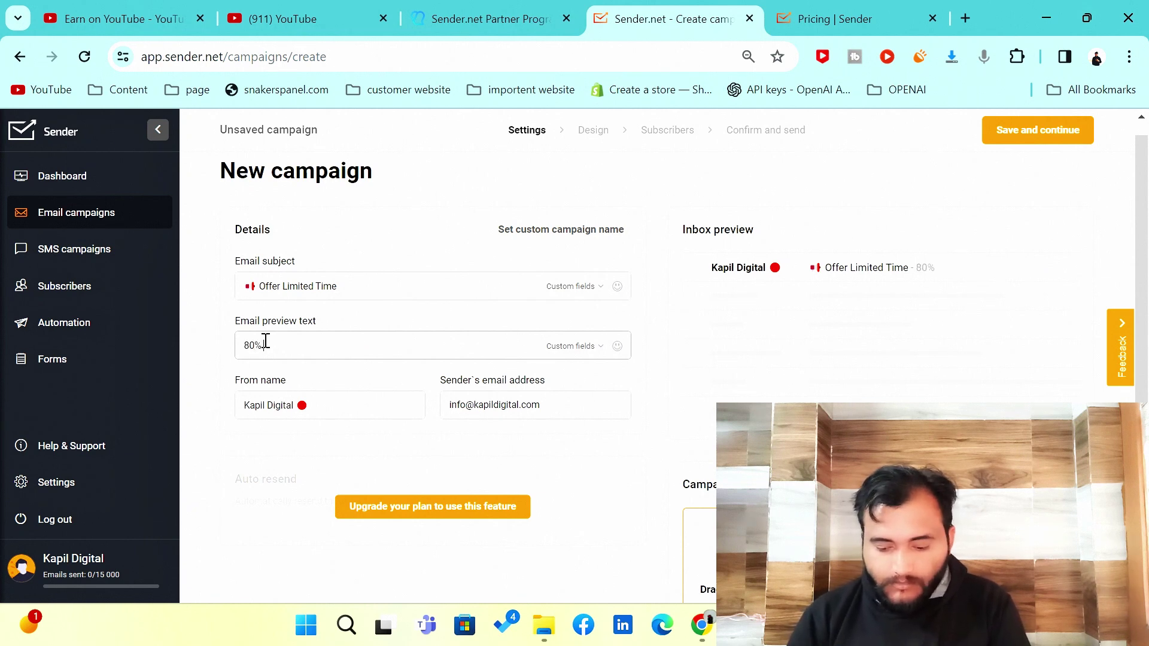
text(% OFF)
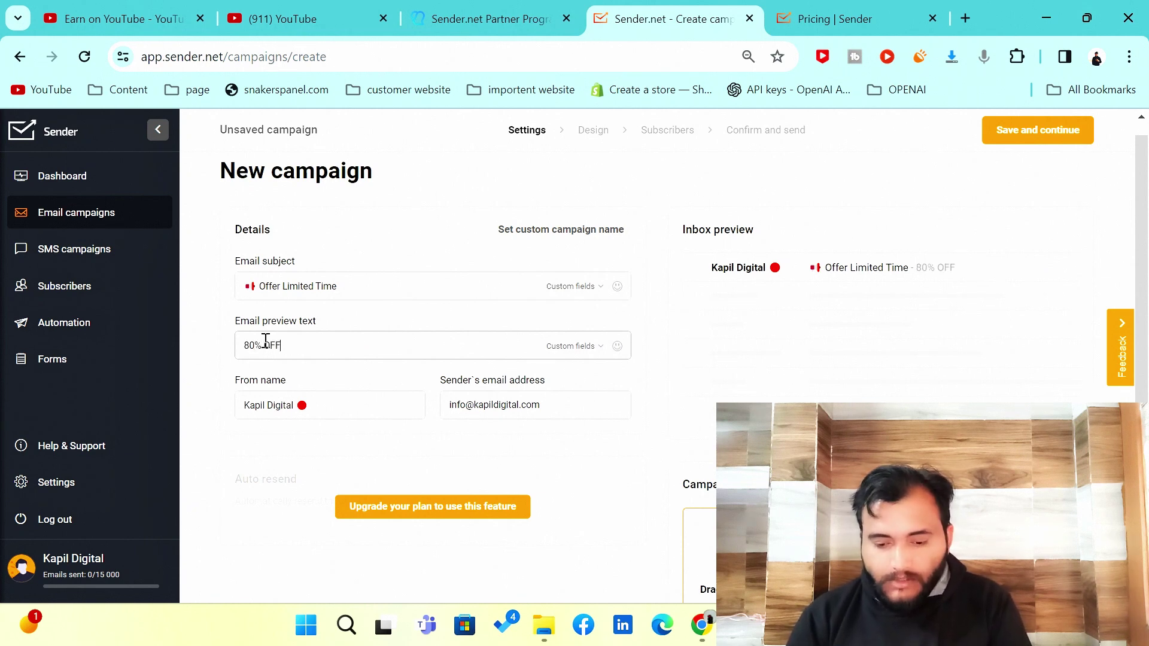
click(197, 351)
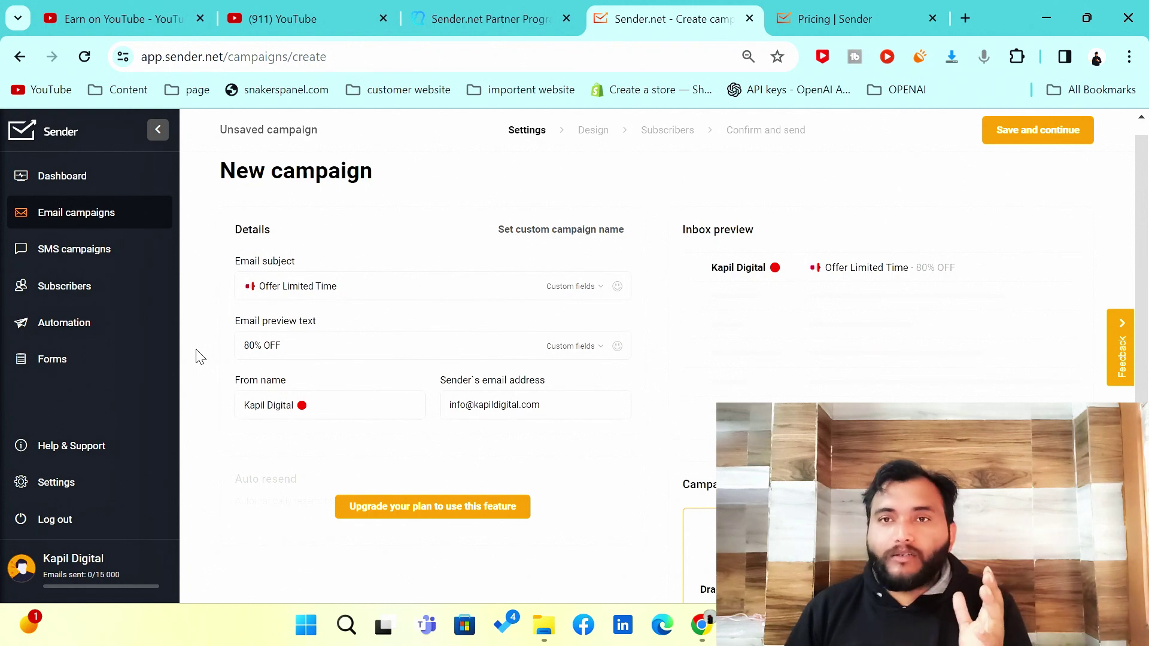
Step: Continue the campaign to the Design stage with a plain text email and place the cursor in its content area
scroll(200, 356, down, 2)
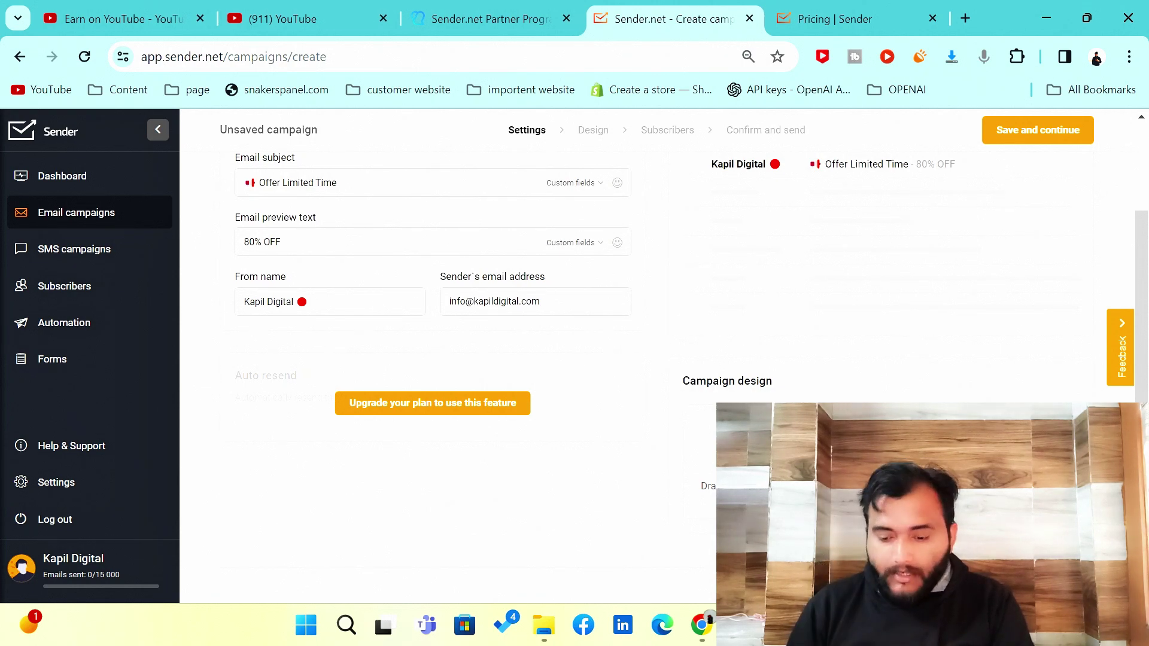
scroll(625, 494, up, 1)
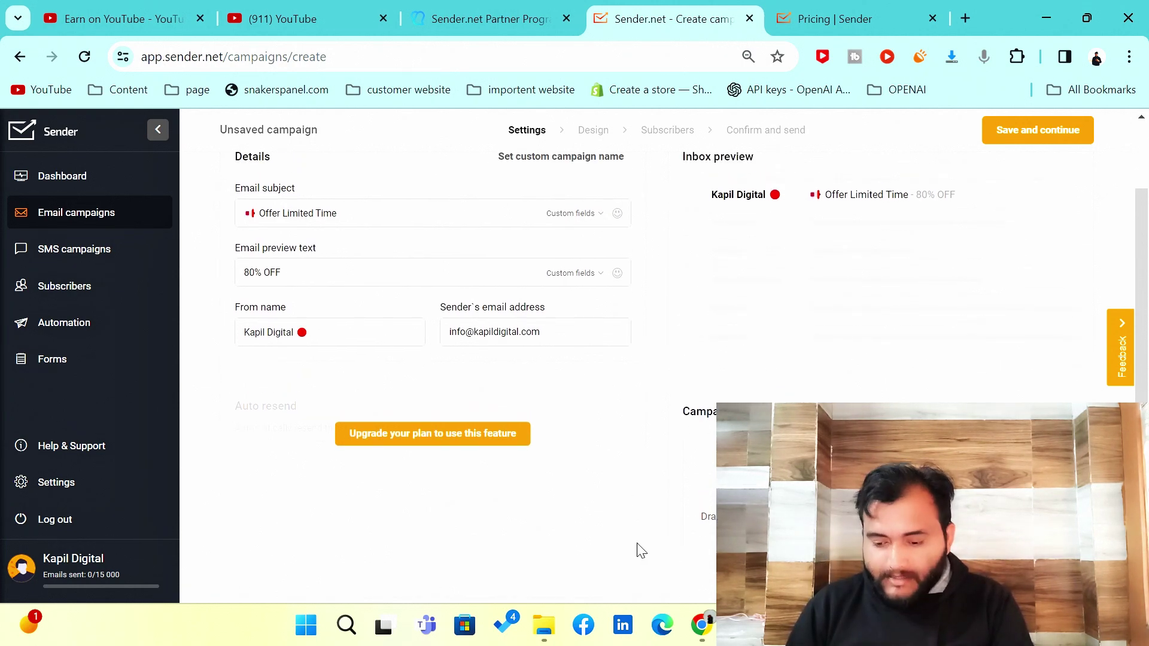
scroll(637, 547, down, 1)
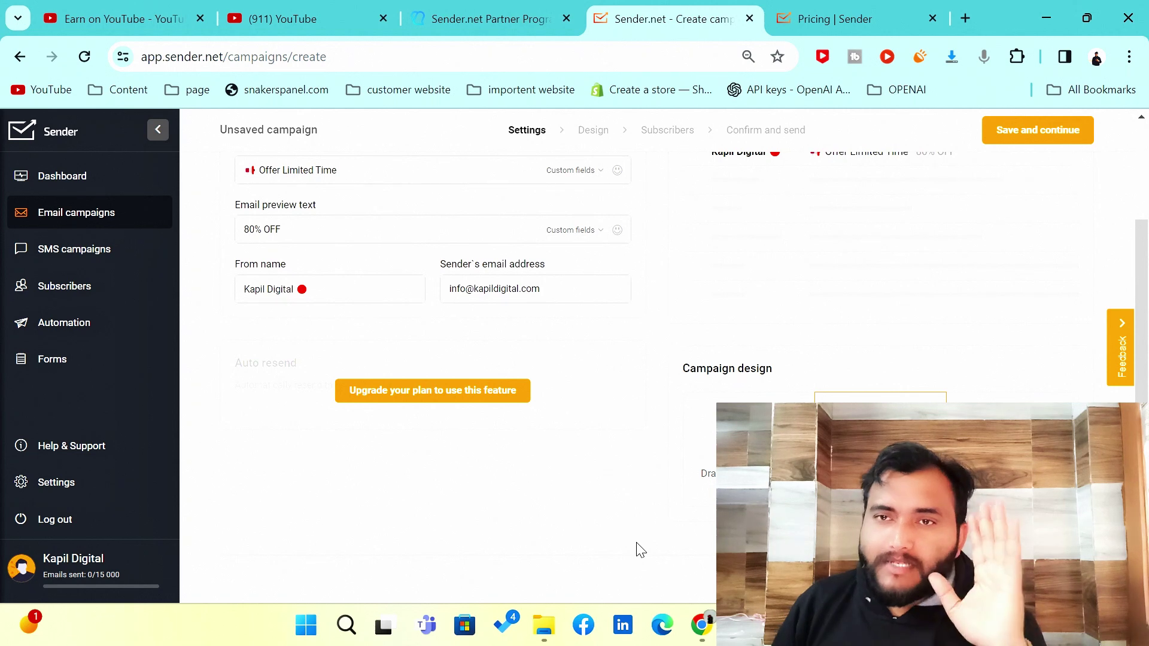
scroll(639, 548, down, 1)
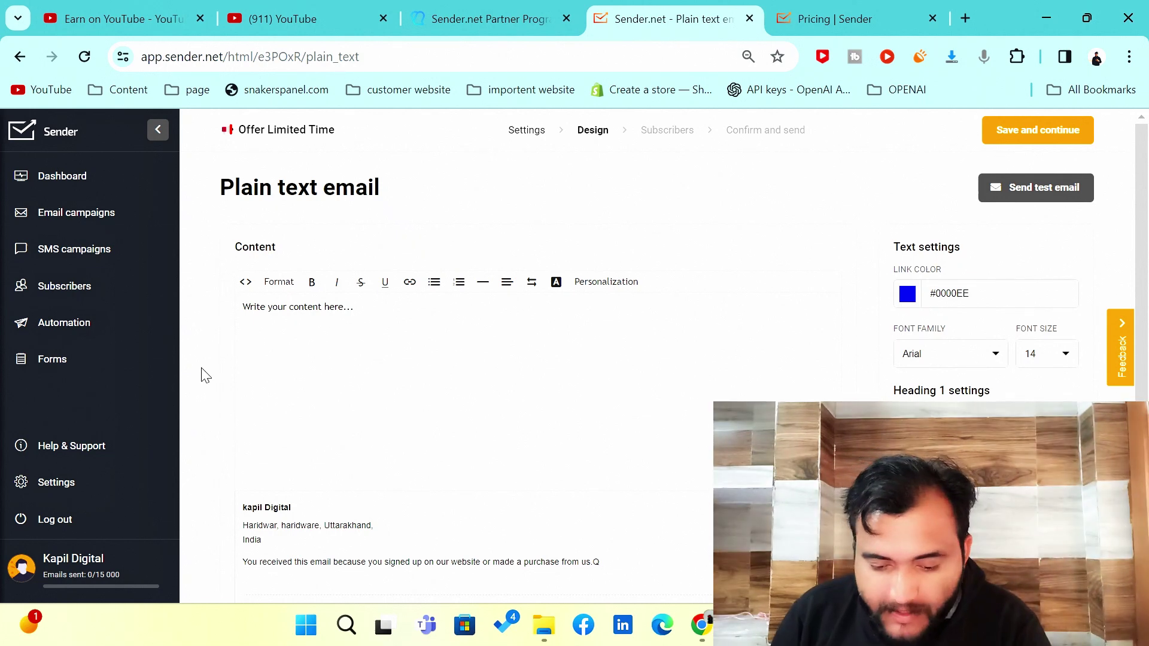
click(349, 302)
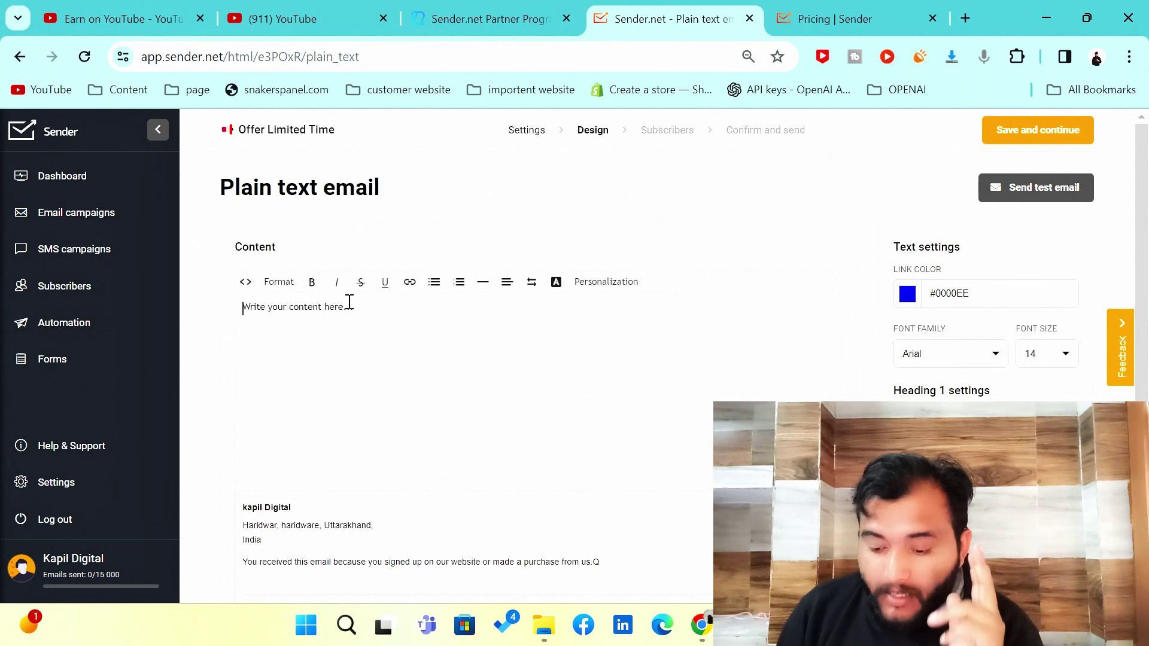
Step: Switch to the other browser window and examine the AI content tools offered on the Q7AI website
click(702, 628)
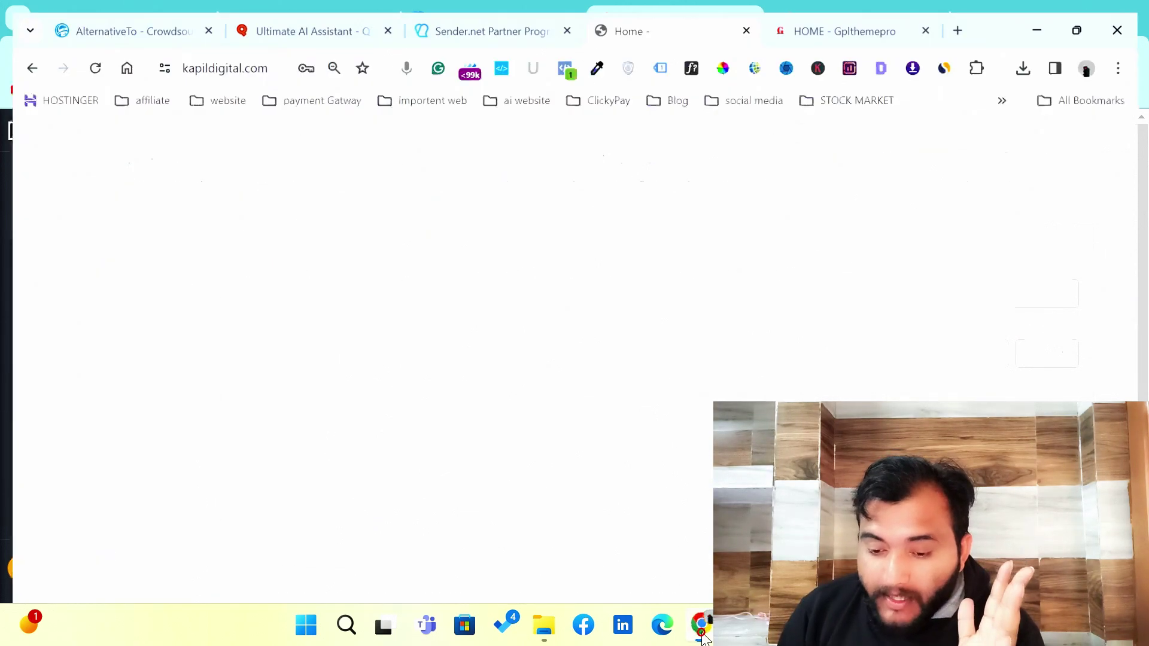
click(293, 14)
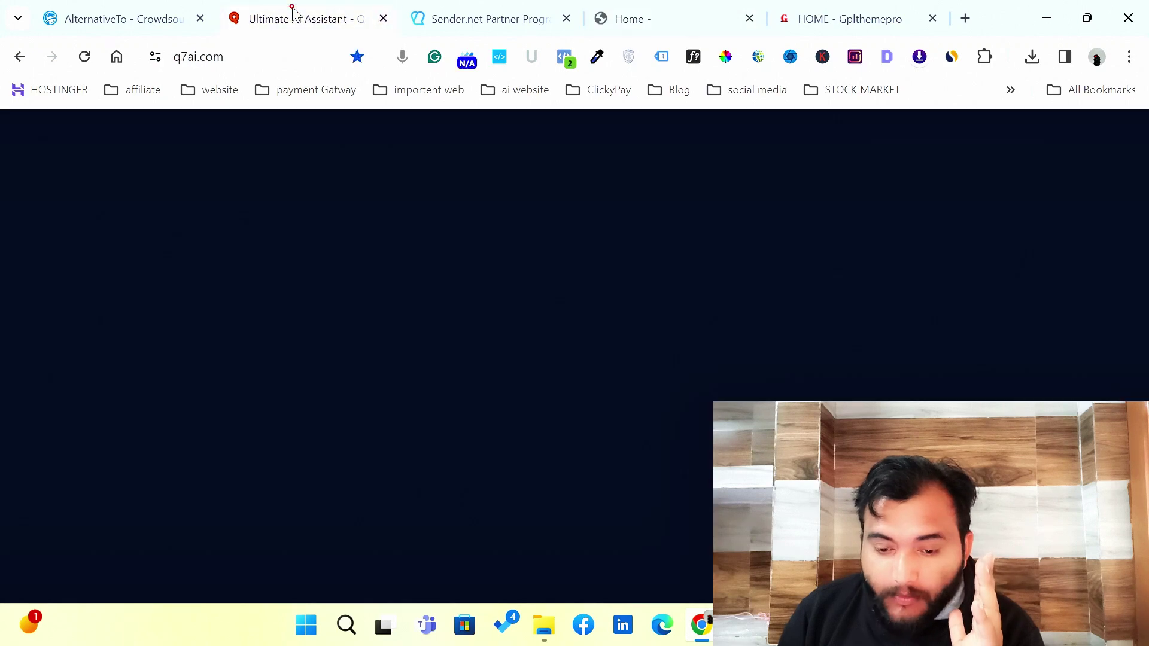
scroll(18, 299, up, 15)
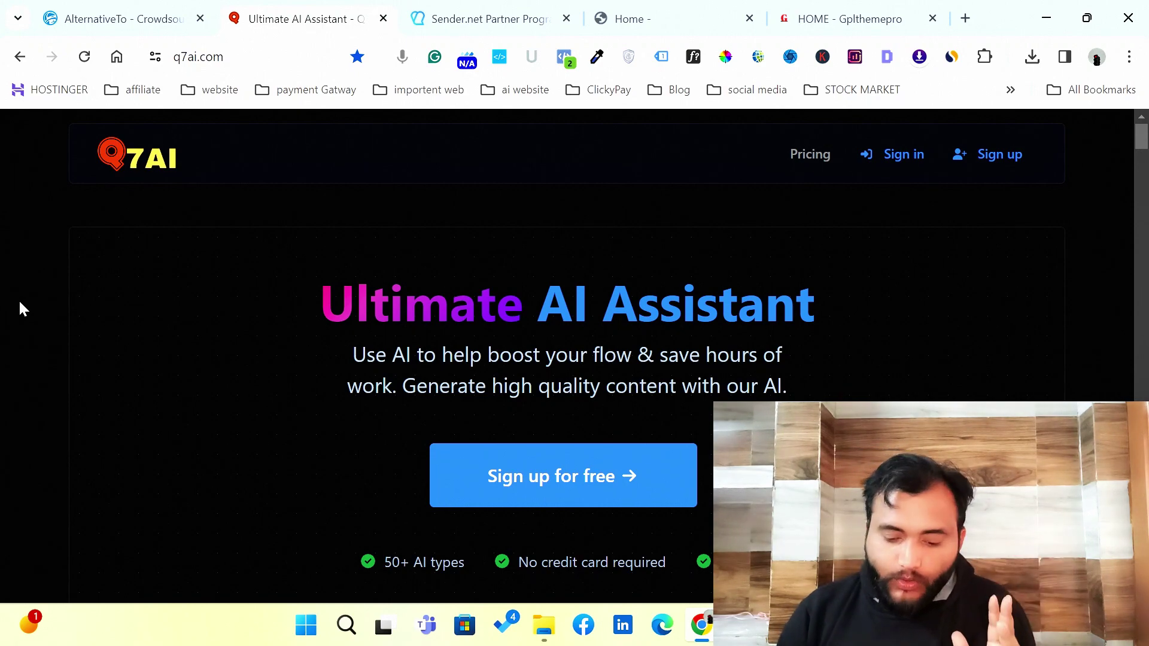
scroll(20, 308, down, 10)
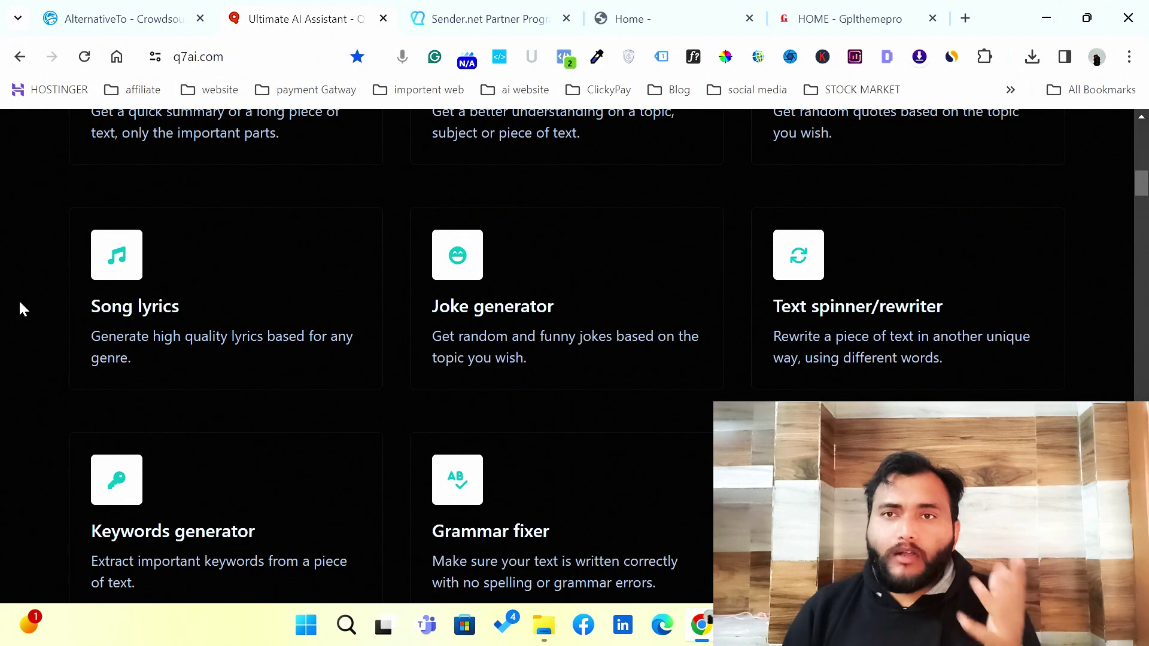
scroll(20, 308, up, 5)
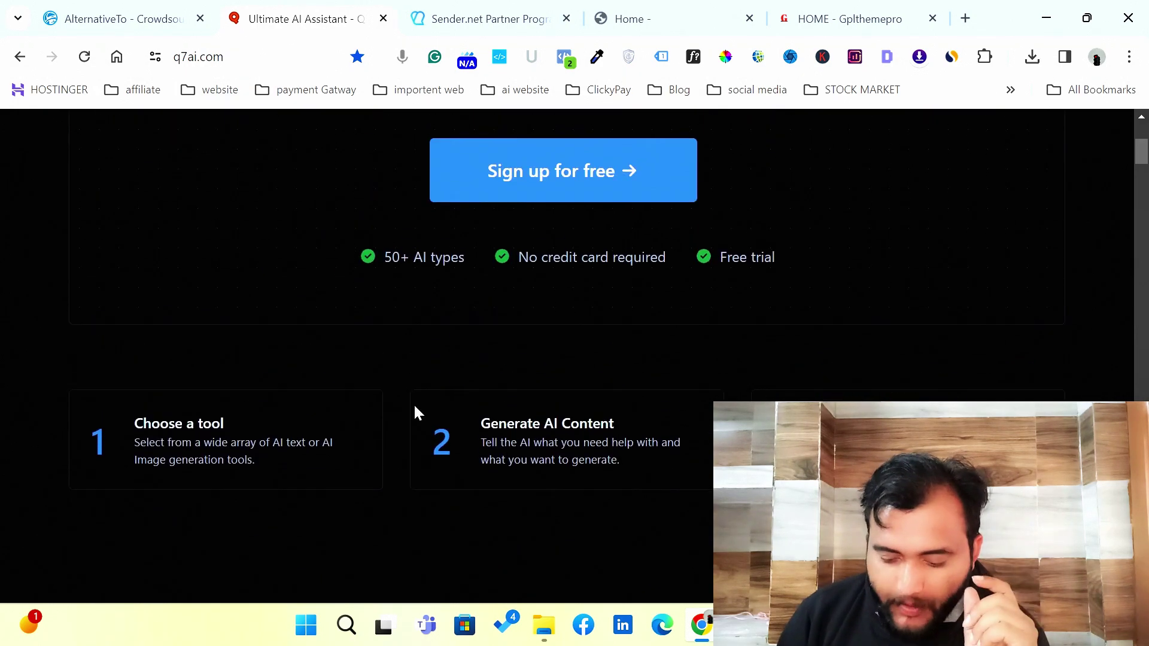
scroll(467, 431, down, 15)
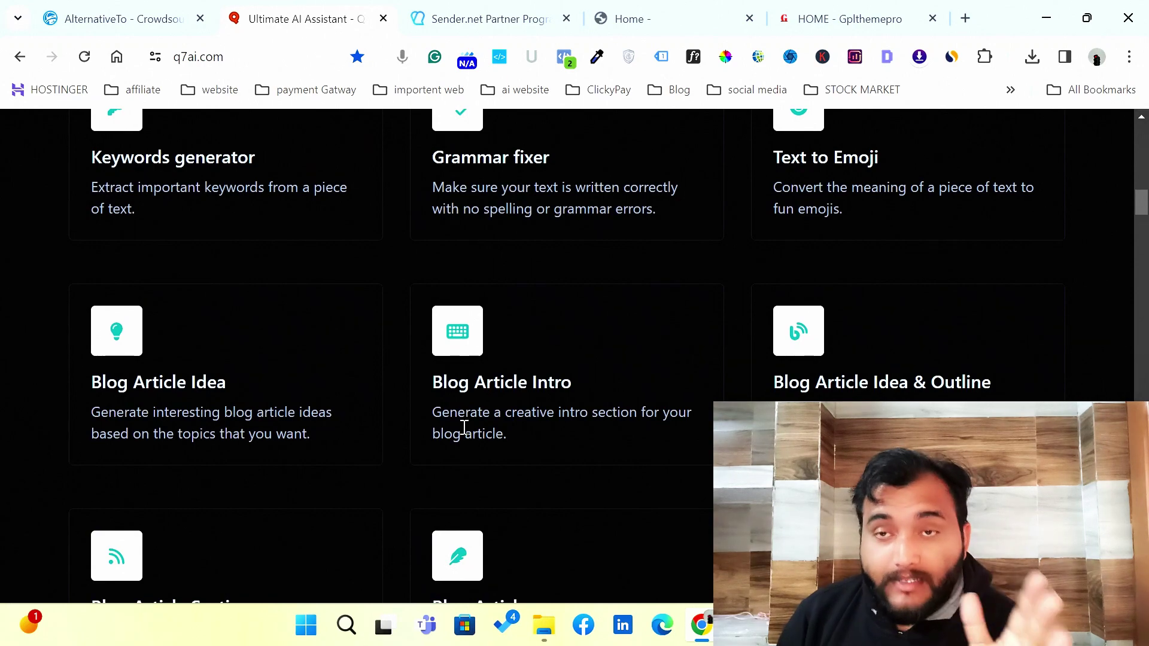
scroll(464, 427, down, 14)
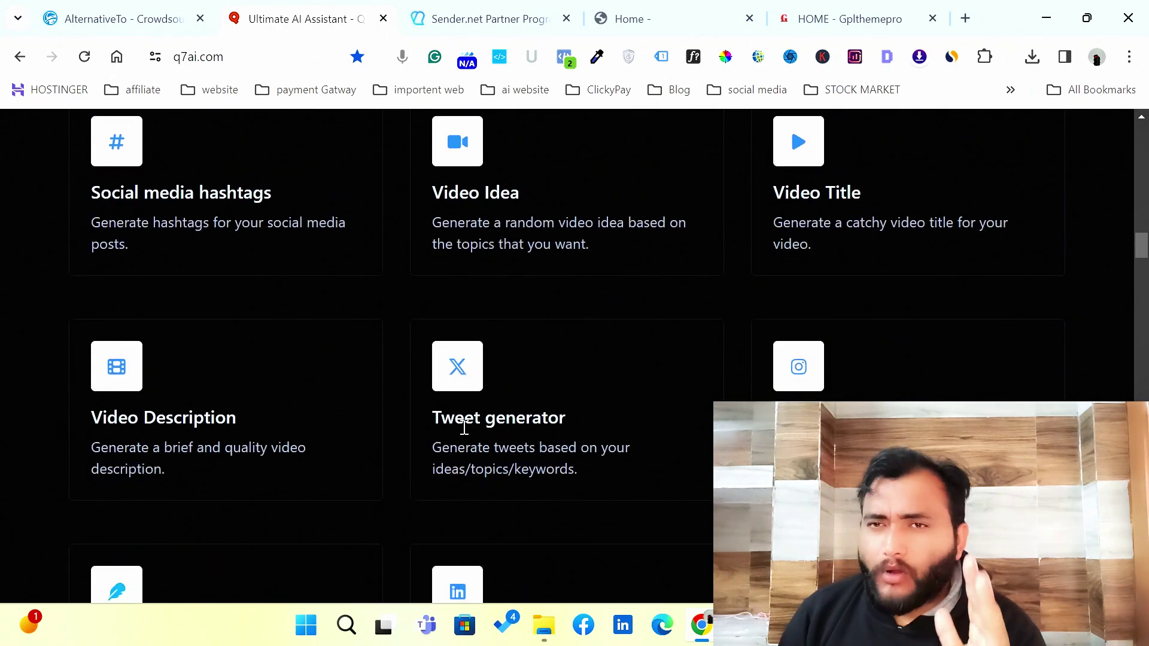
scroll(464, 428, down, 5)
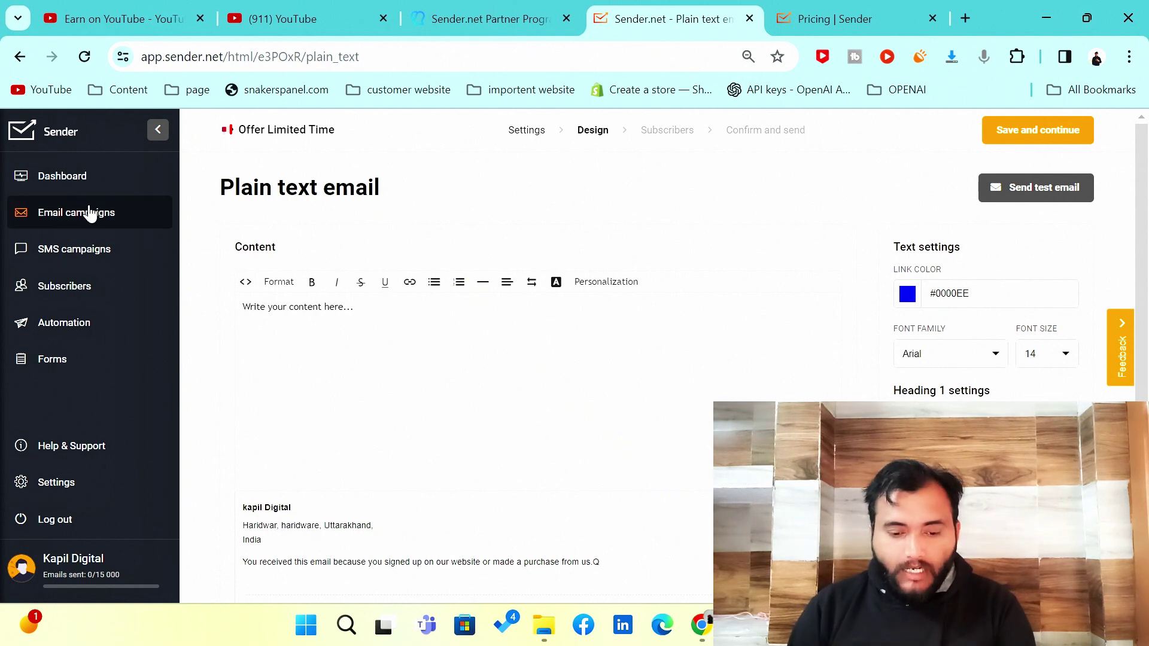
Step: View the subscriber groups and the list of automation workflows in Sender
click(75, 292)
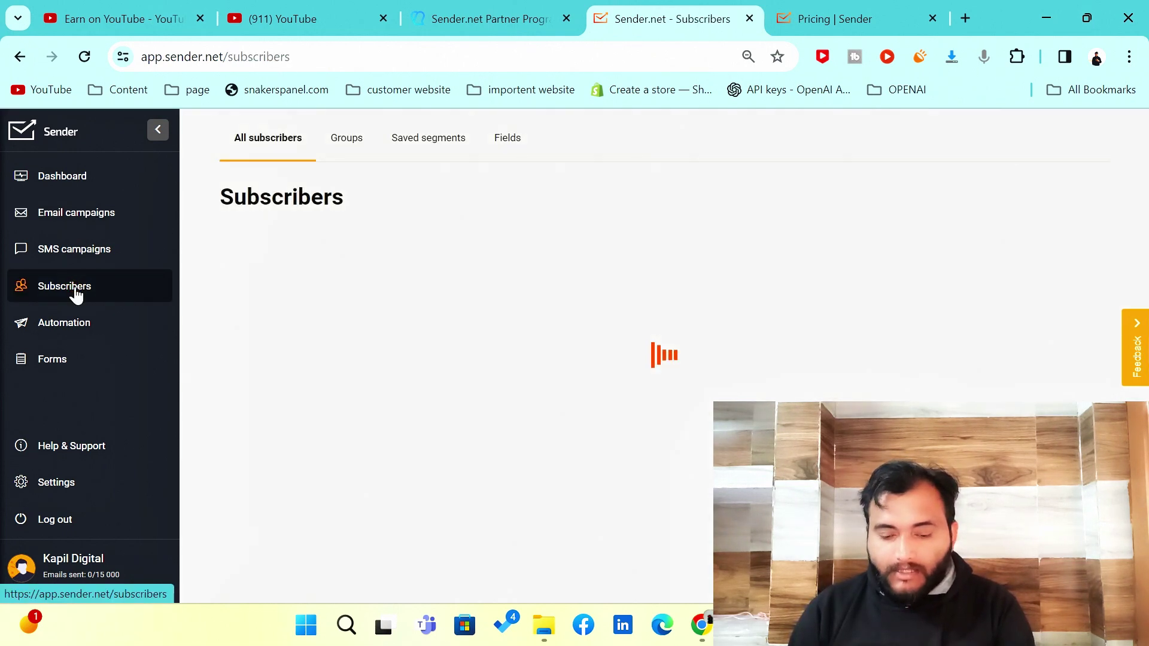
click(345, 141)
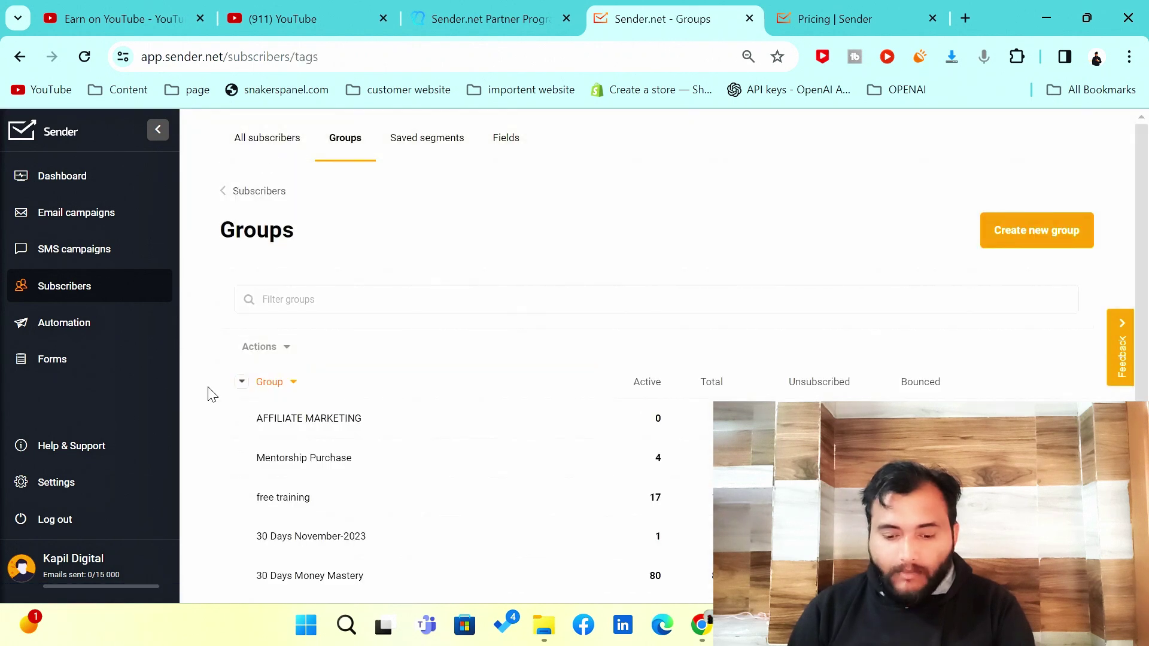
click(92, 339)
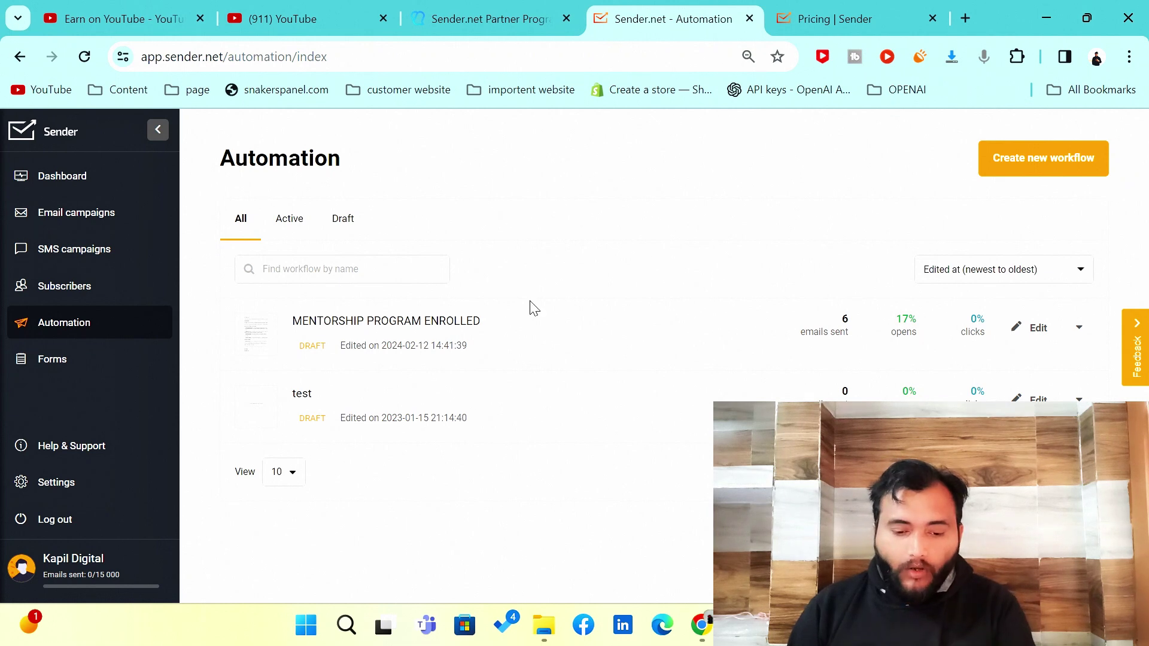
Step: Look through the full list of forms in the account
click(154, 368)
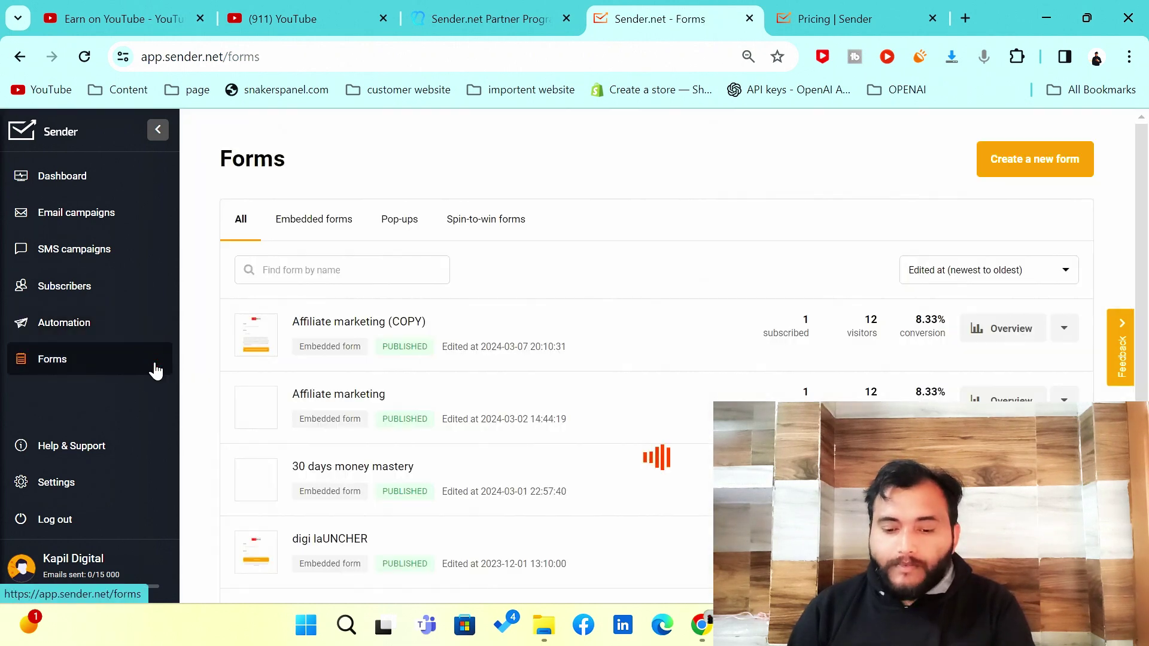
scroll(214, 368, down, 3)
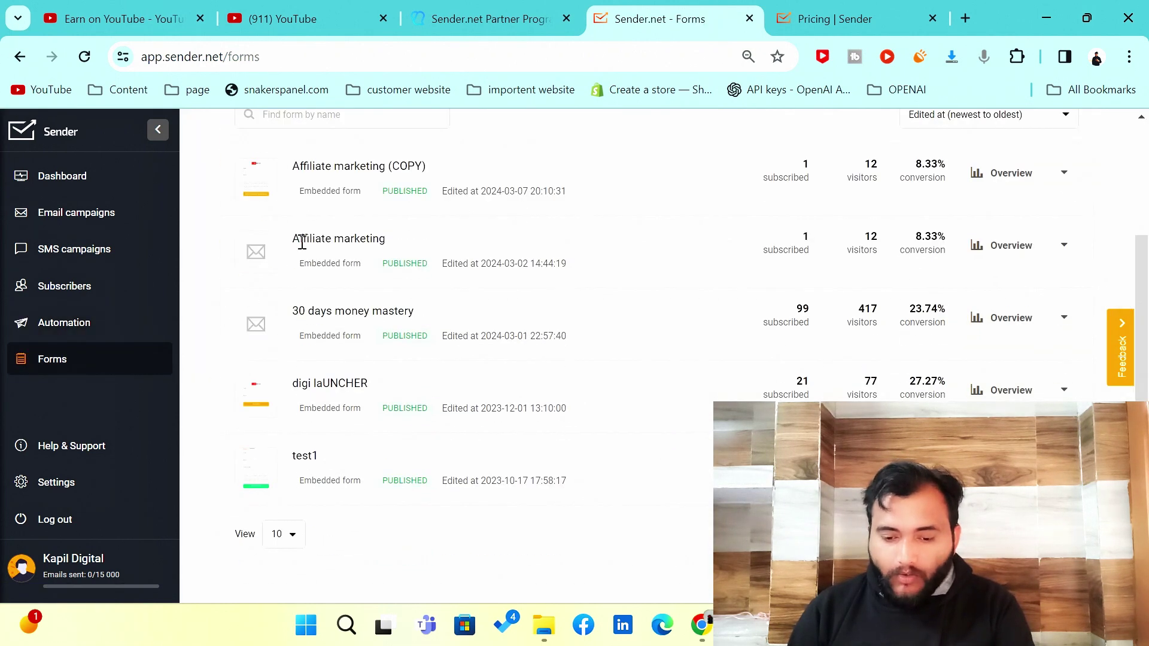
scroll(229, 431, up, 3)
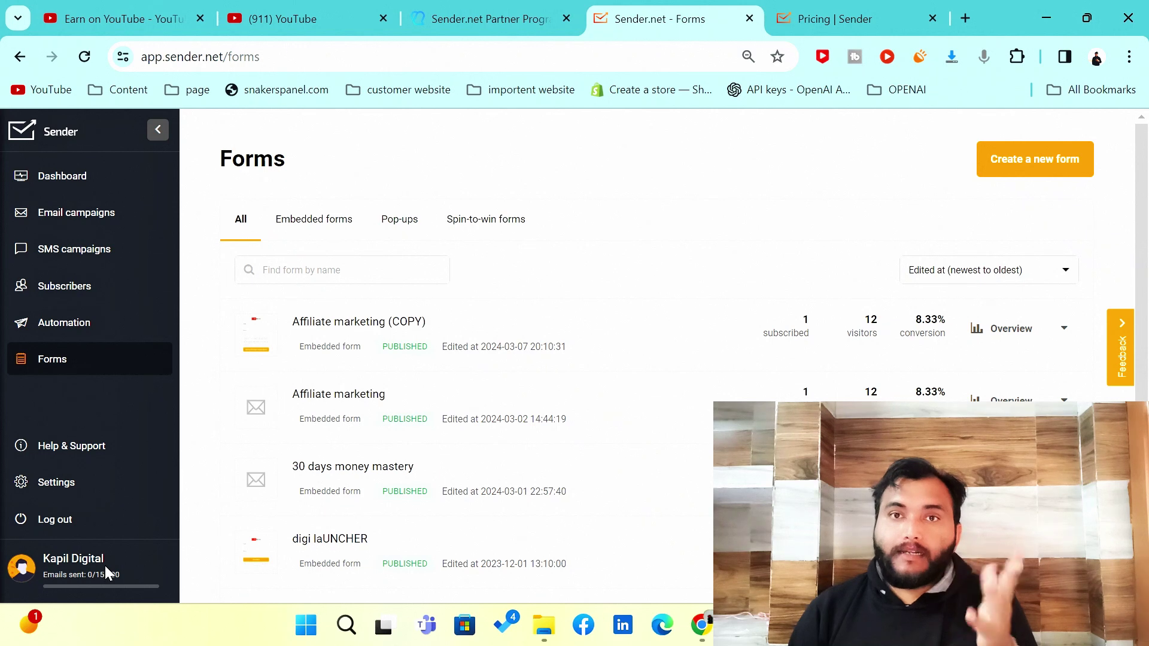
Step: Open the Domains section of the account's general settings
click(63, 481)
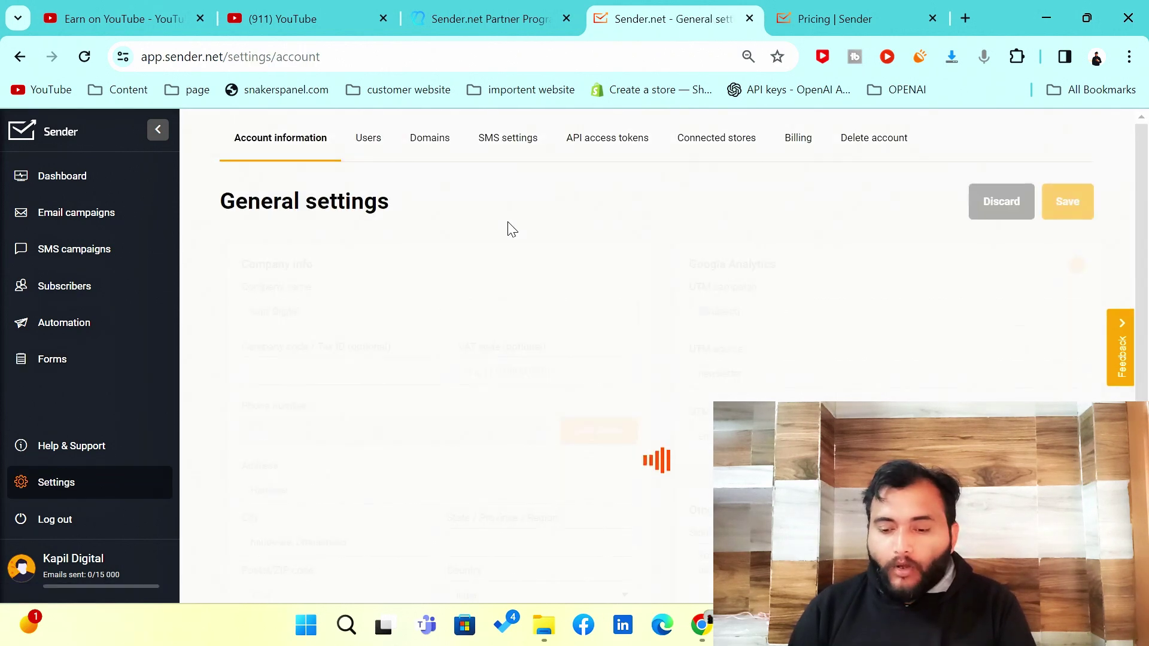
click(443, 146)
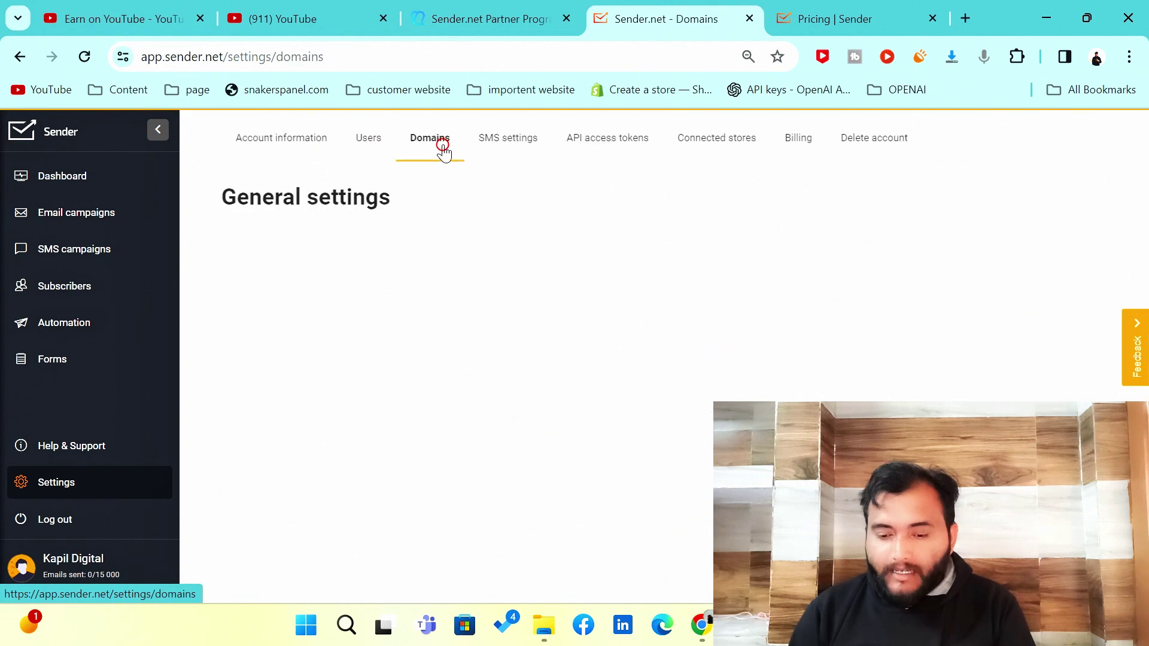